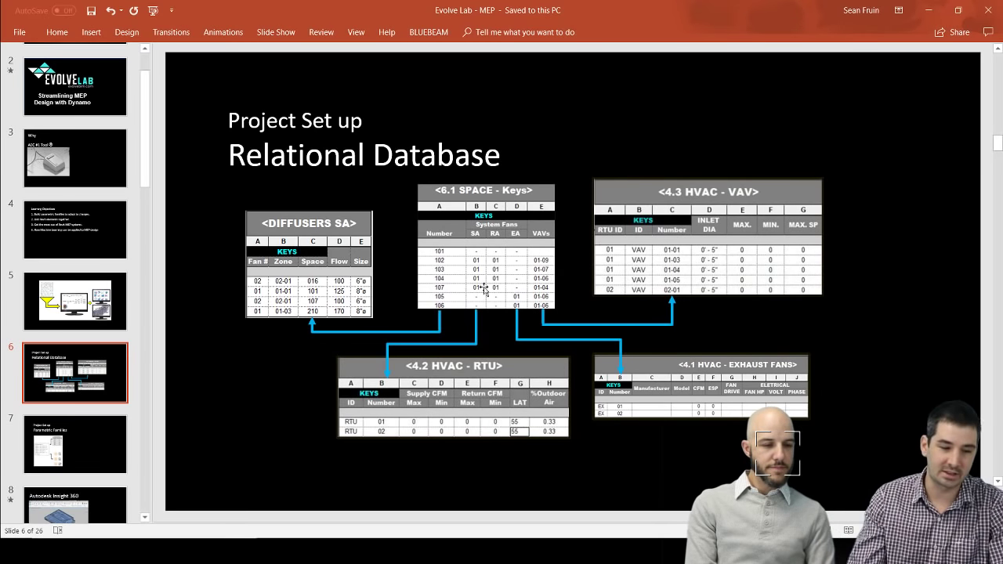
Show the Parametric Families slide, followed by the Autodesk Insight 360 slide
scroll(117, 341, "down", 2)
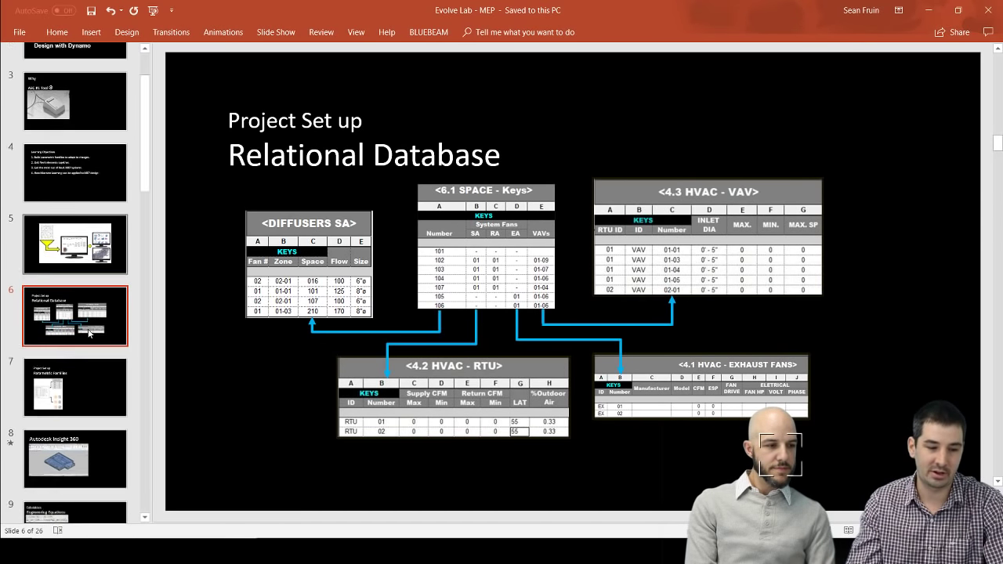
left_click(98, 349)
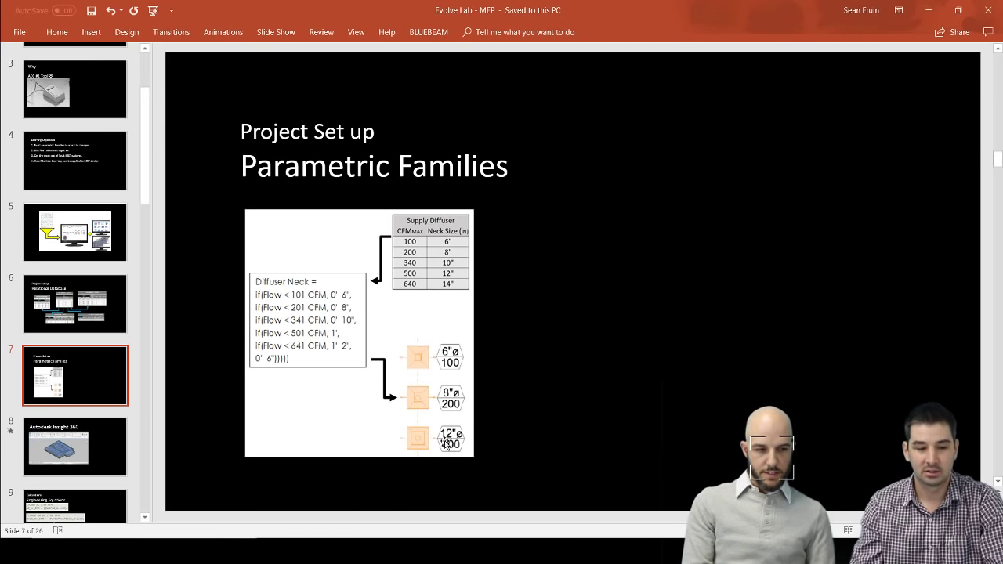
scroll(110, 351, "down", 2)
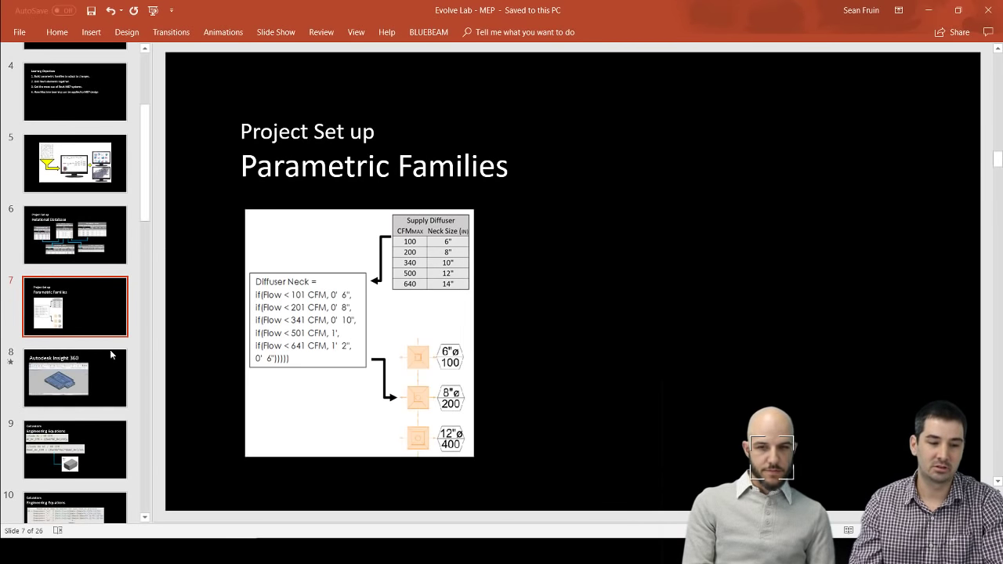
left_click(114, 363)
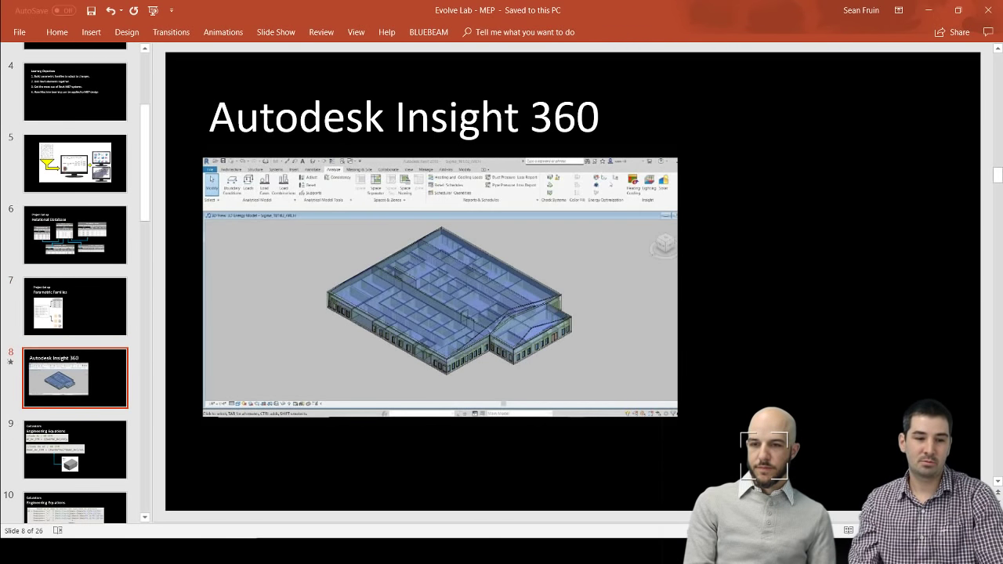
Play the embedded Autodesk Insight 360 video and pause it at the load calculation summary report
mouse_move(564, 192)
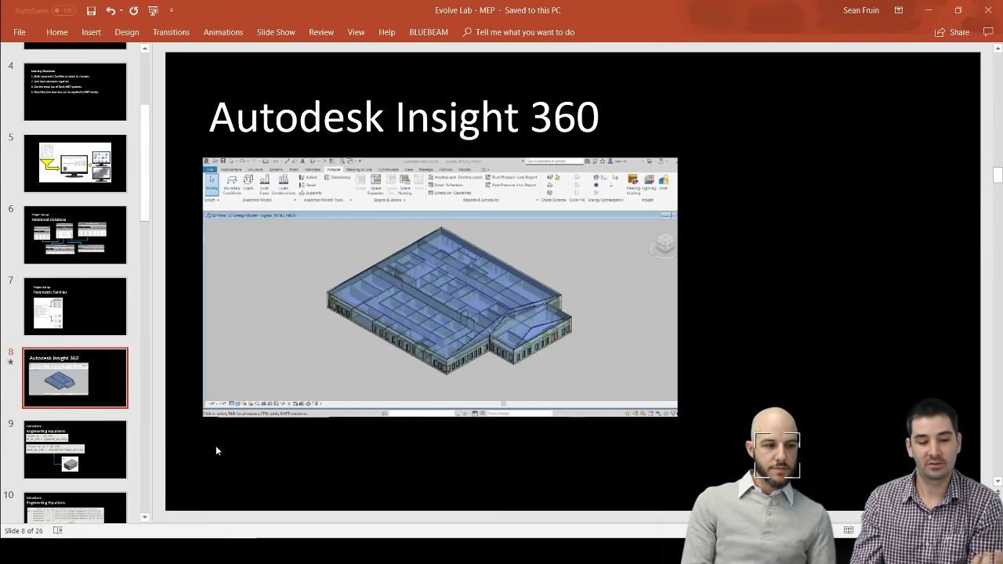
left_click(220, 440)
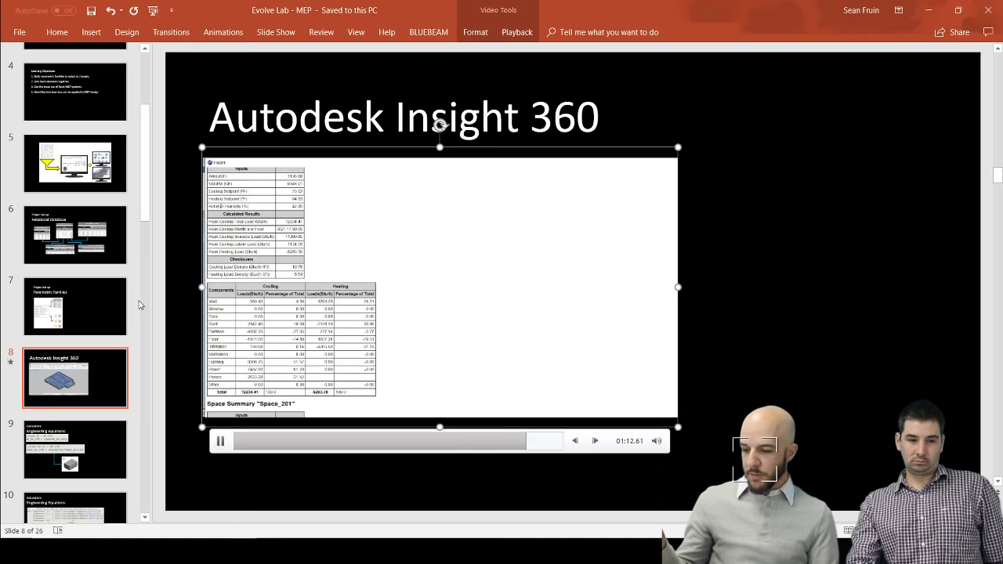
left_click(222, 444)
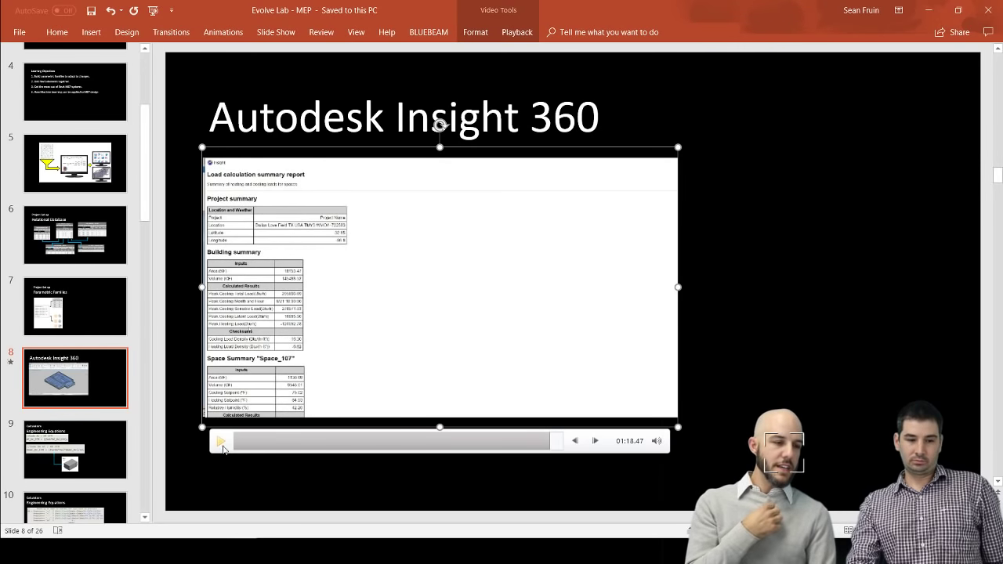
Switch to Dynamo, run the 1_HVAC_Data Mining.dyn graph, and return to the Evolve Lab - MEP presentation in PowerPoint
mouse_move(695, 559)
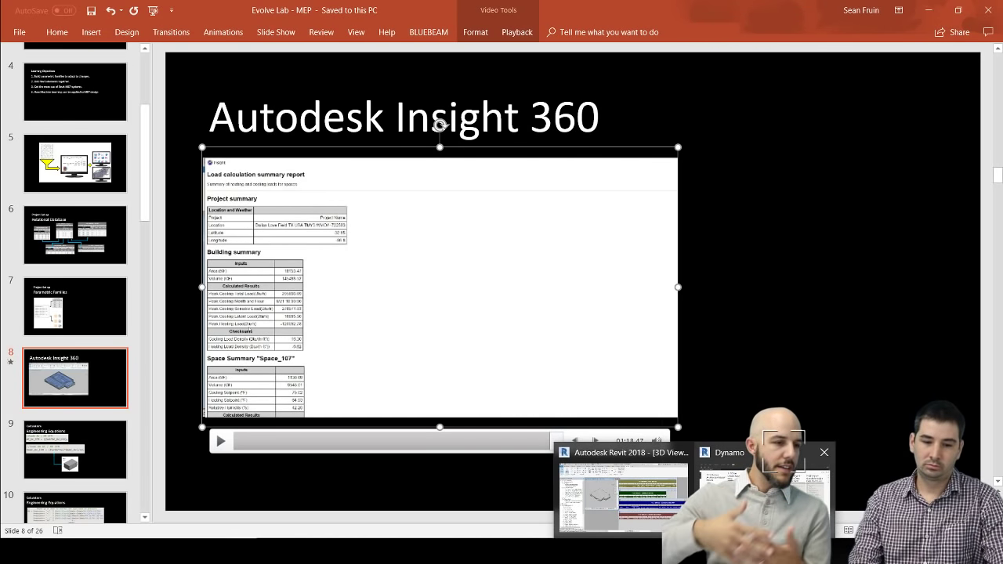
left_click(697, 446)
left_click(119, 528)
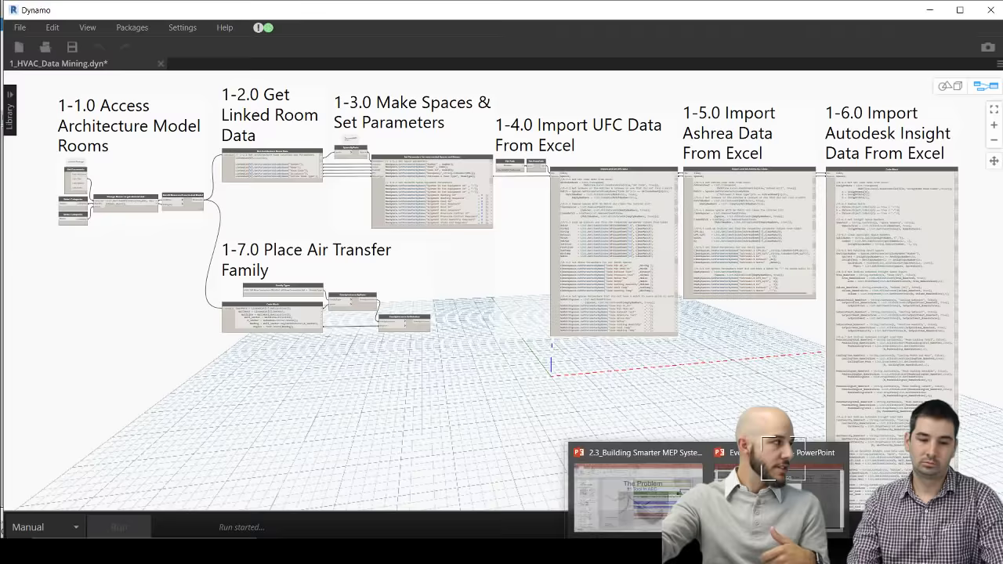
left_click(643, 478)
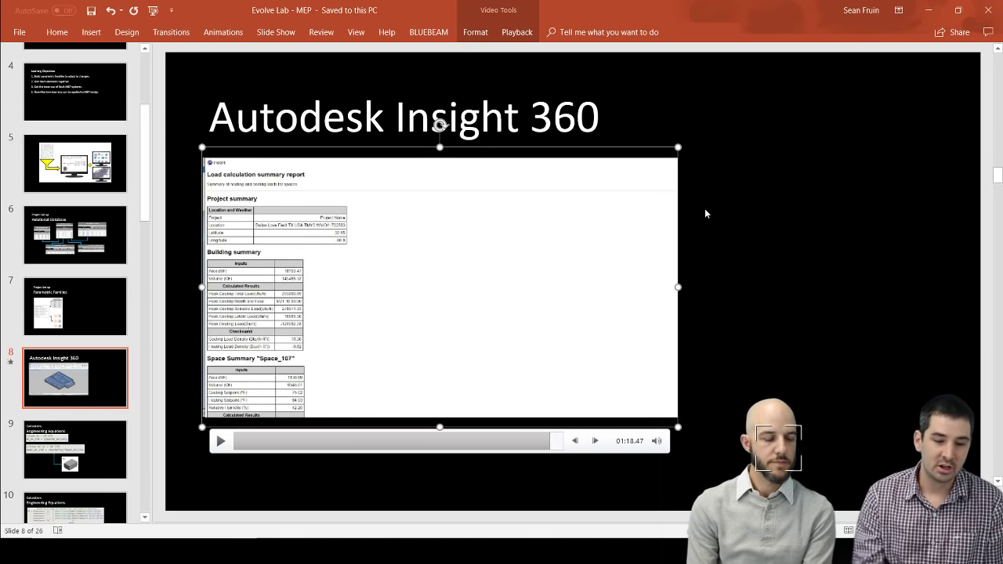
Switch to the HVAC Tables workbook in Excel and examine the space load summaries on the Insight360 Room Loads sheet
key("alt+Tab")
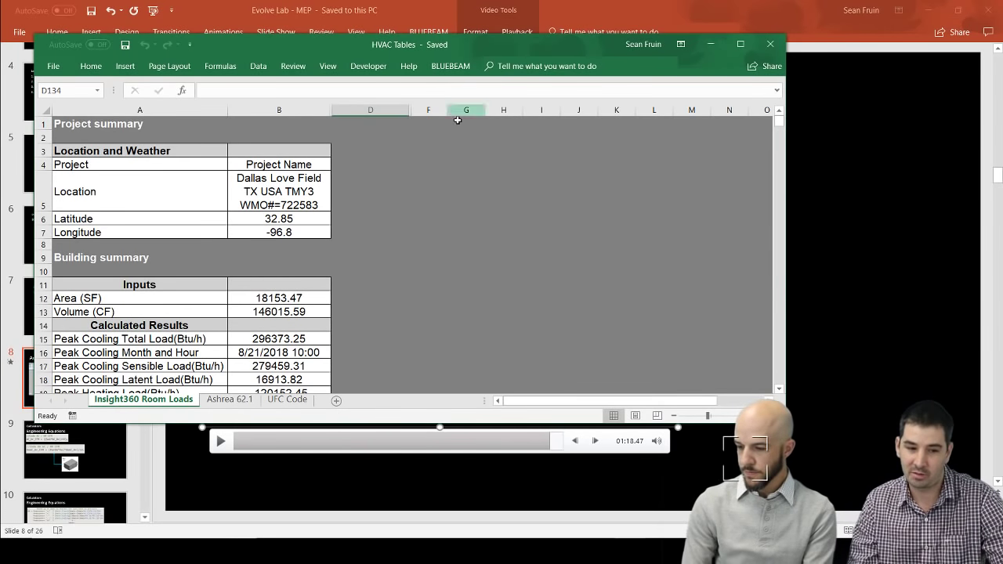
scroll(329, 226, "down", 18)
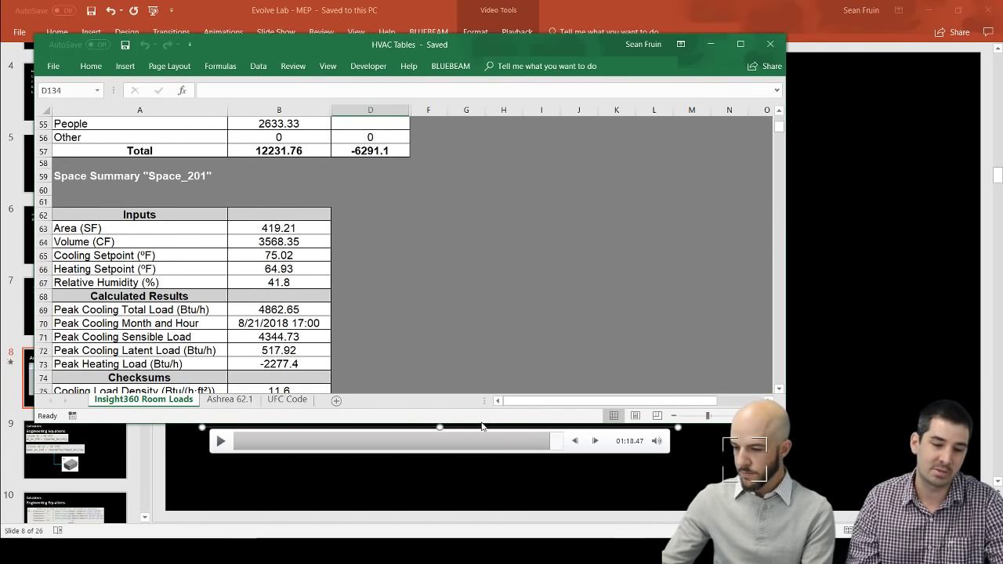
scroll(283, 196, "down", 20)
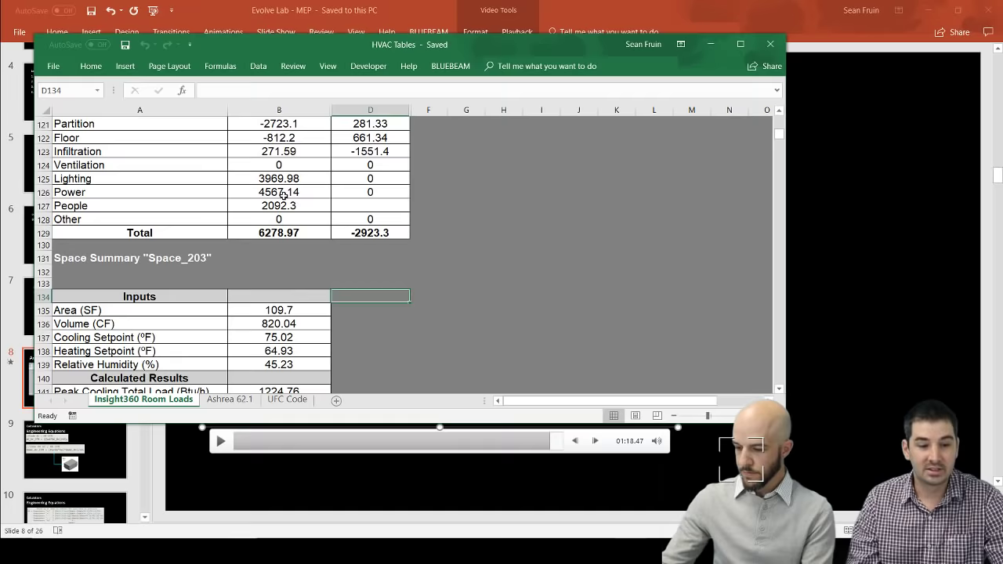
scroll(284, 195, "down", 5)
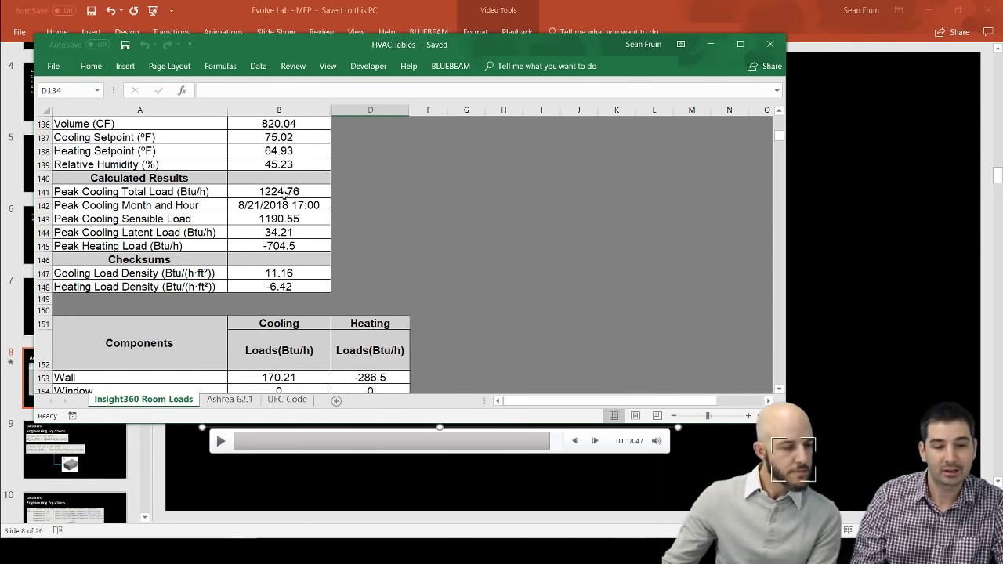
scroll(283, 193, "down", 8)
scroll(286, 194, "up", 4)
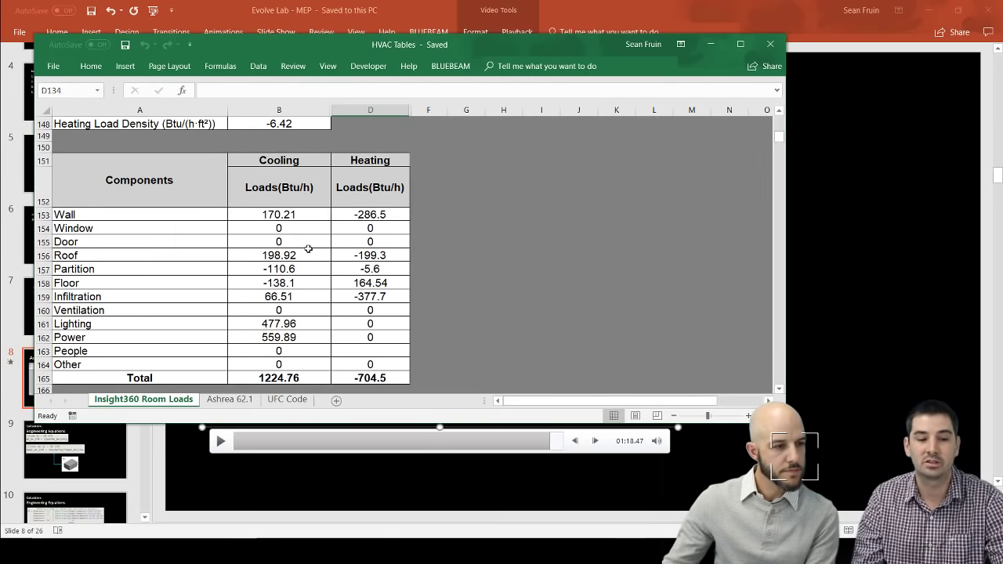
scroll(308, 259, "down", 6)
scroll(308, 262, "down", 20)
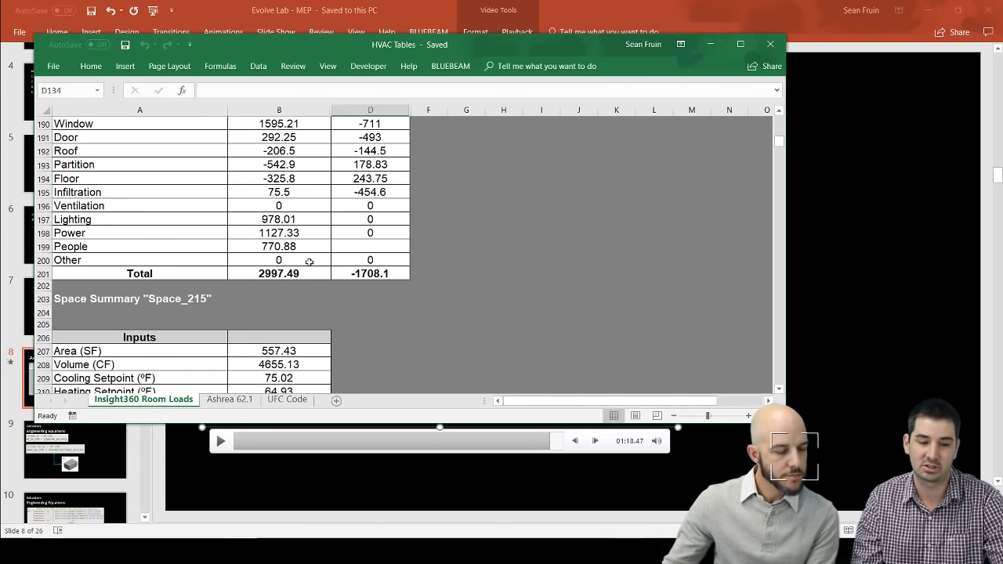
scroll(311, 262, "down", 20)
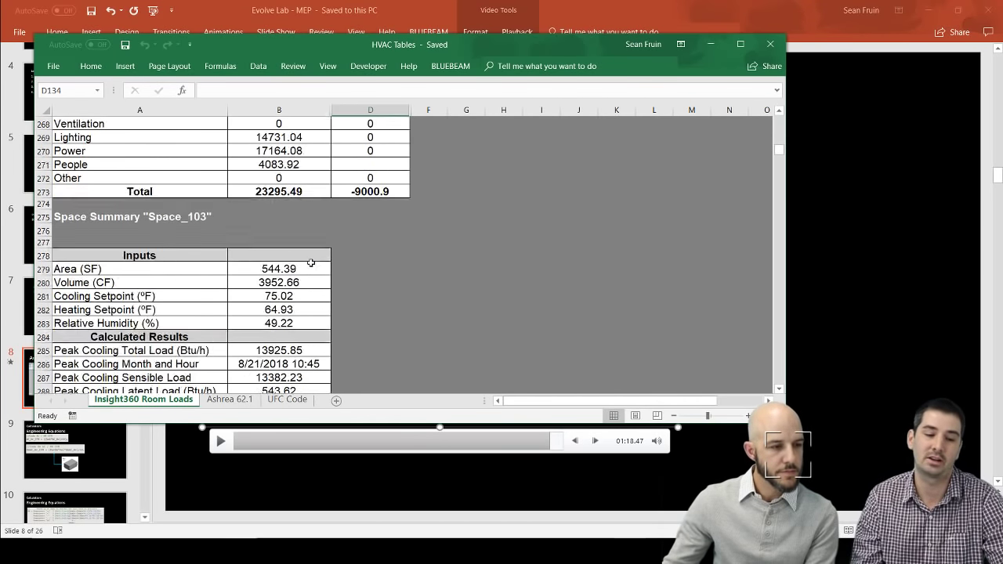
scroll(310, 258, "down", 4)
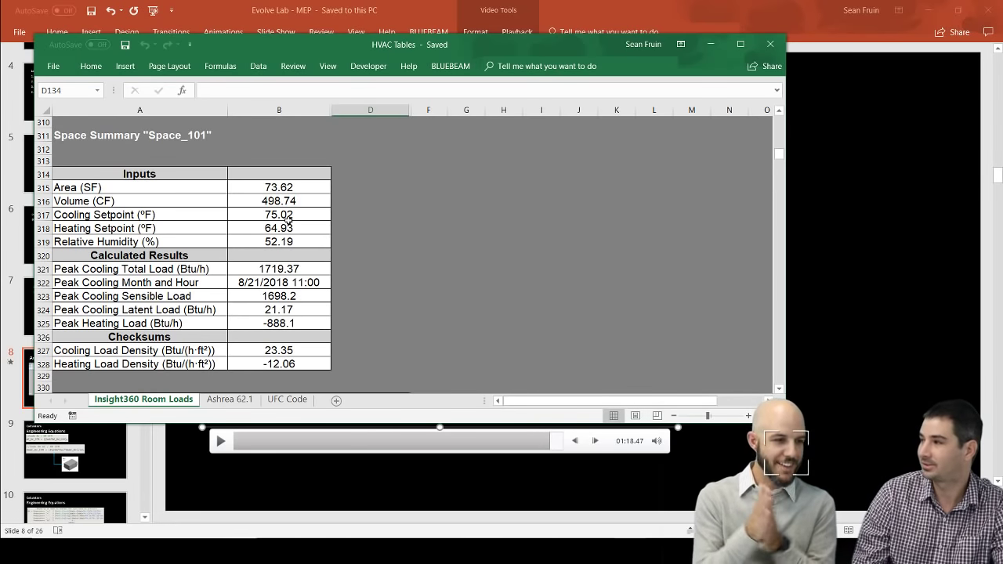
Review the ventilation rates by occupancy category on the Ashrea 62.1 sheet
left_click(232, 400)
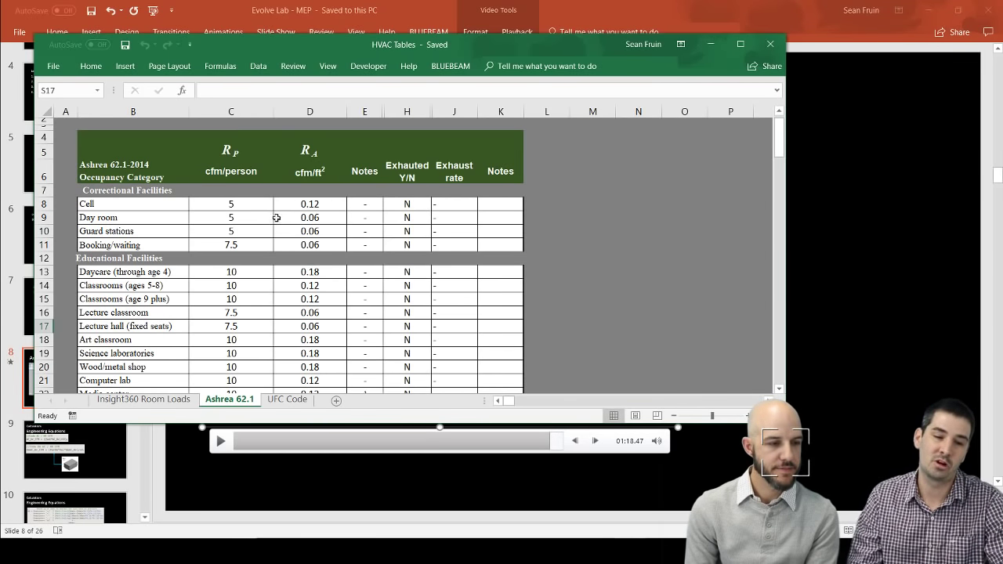
scroll(276, 216, "down", 1)
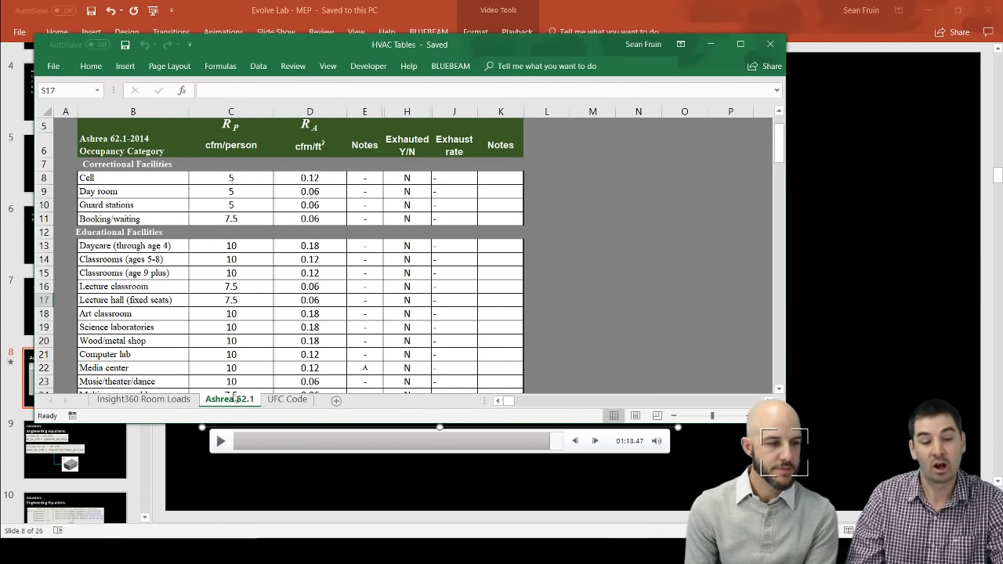
scroll(258, 305, "down", 9)
scroll(258, 307, "down", 3)
Review the room code requirements on the UFC Code sheet, and minimize the HVAC Tables workbook
left_click(287, 399)
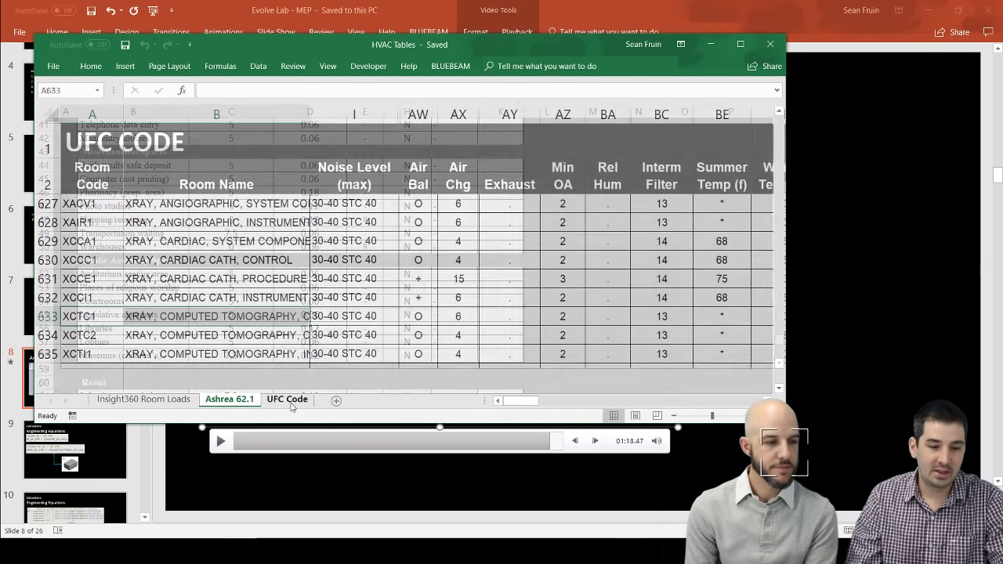
scroll(318, 222, "down", 4)
scroll(318, 222, "down", 1)
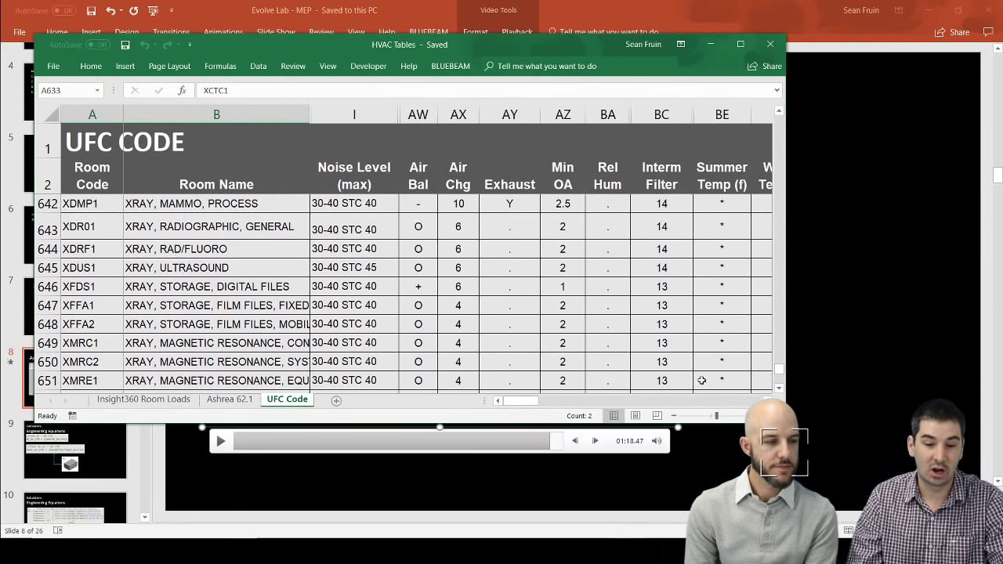
scroll(334, 312, "down", 5)
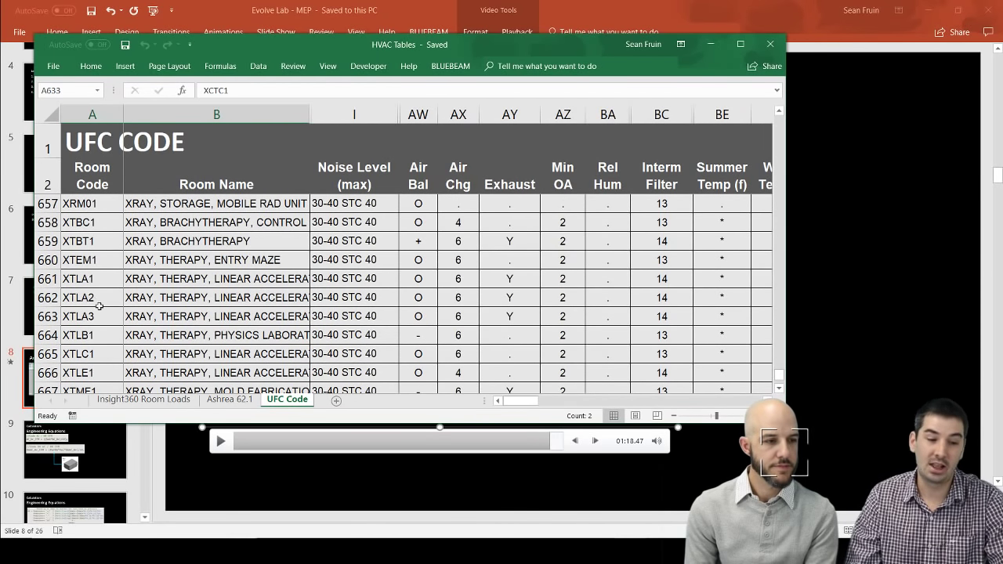
left_click_drag(567, 47, 574, 43)
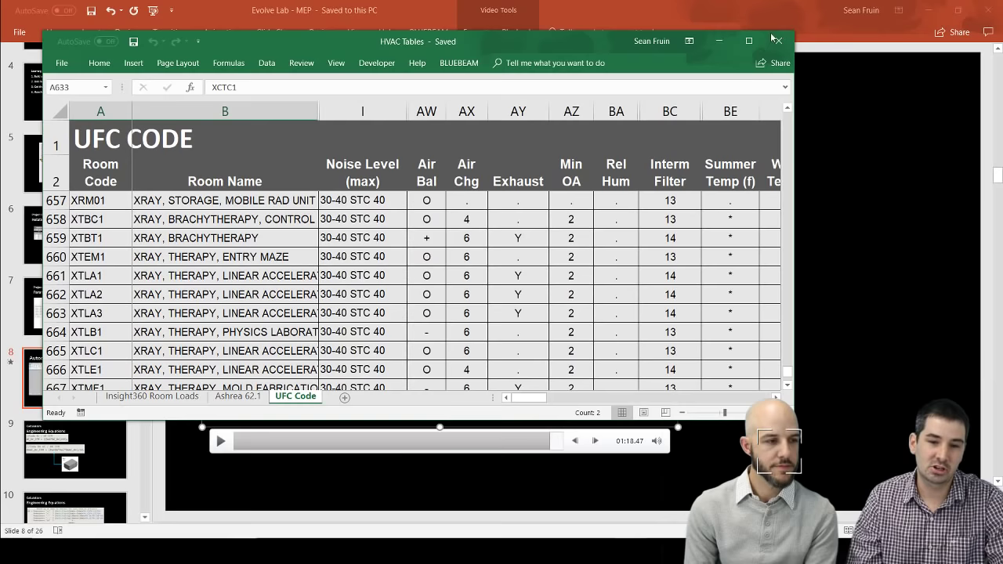
left_click(729, 43)
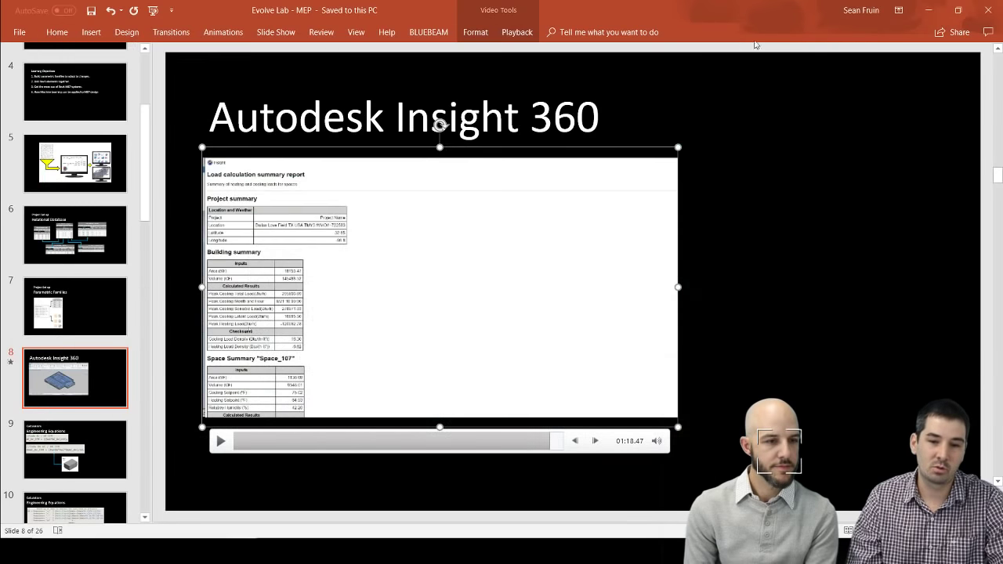
Switch to the Test77-MEP model in Revit, review the enlarged 1.1 SPACE - UFC DATA schedule, and minimize it
left_click(933, 14)
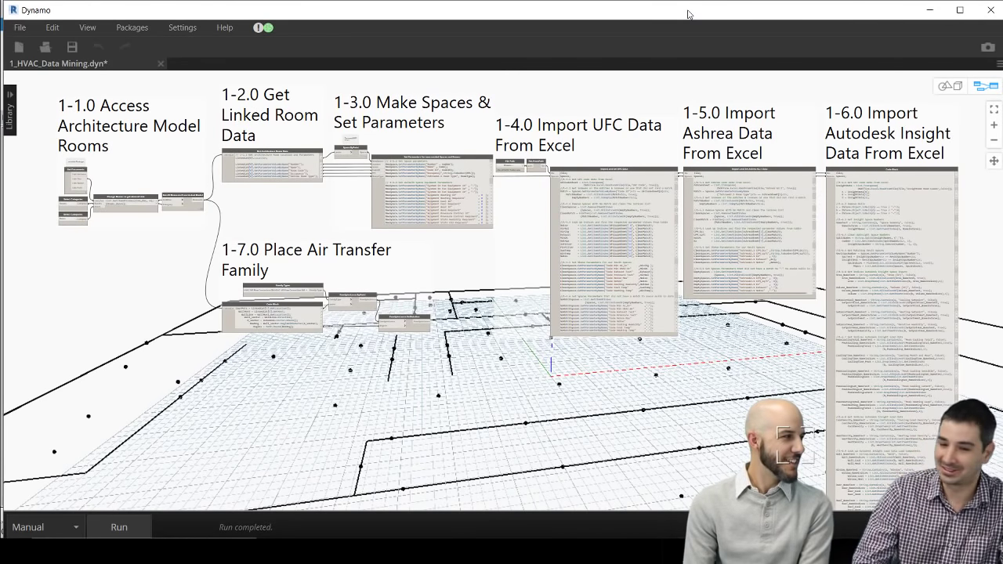
left_click(934, 15)
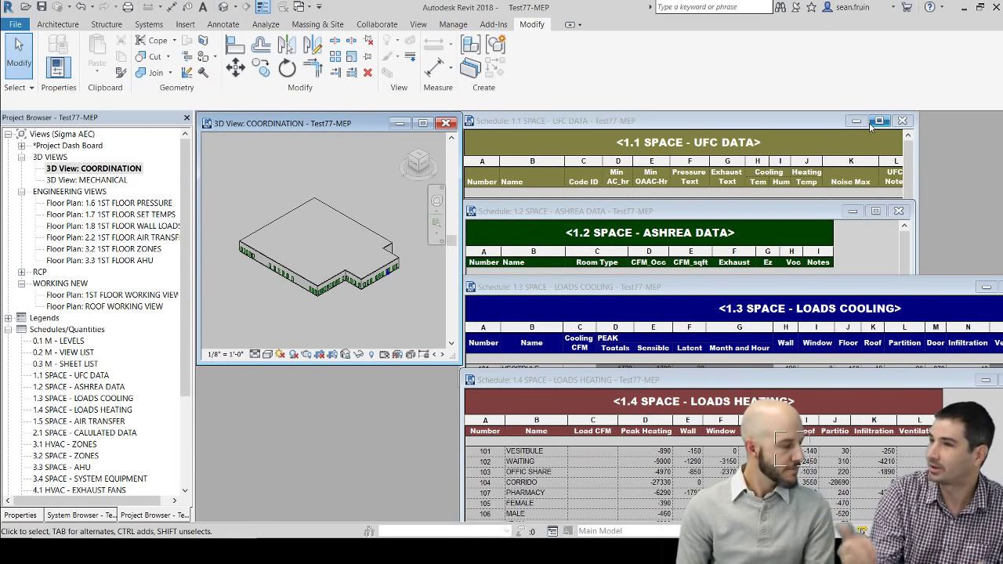
left_click(825, 127)
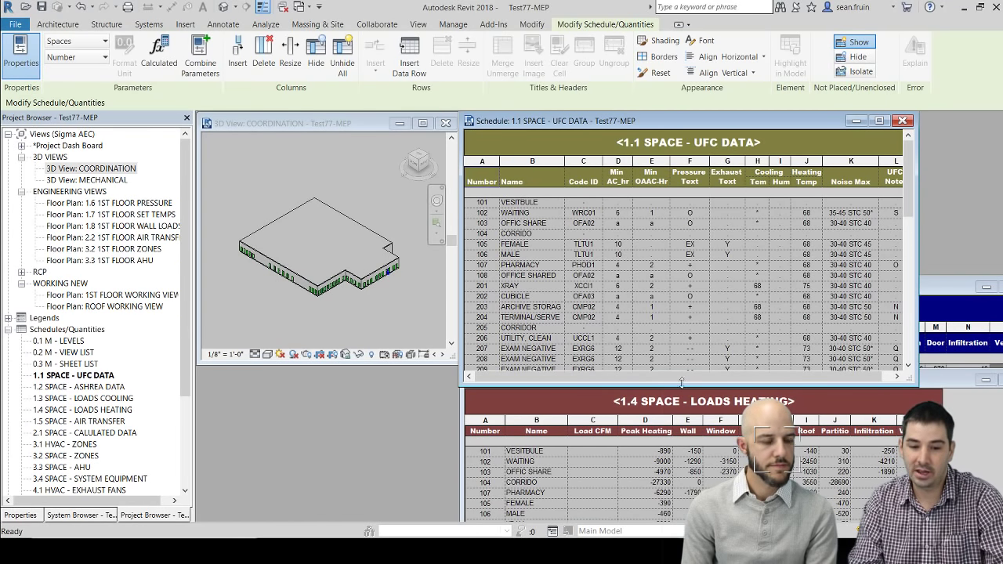
left_click_drag(682, 377, 760, 370)
scroll(739, 282, "down", 6)
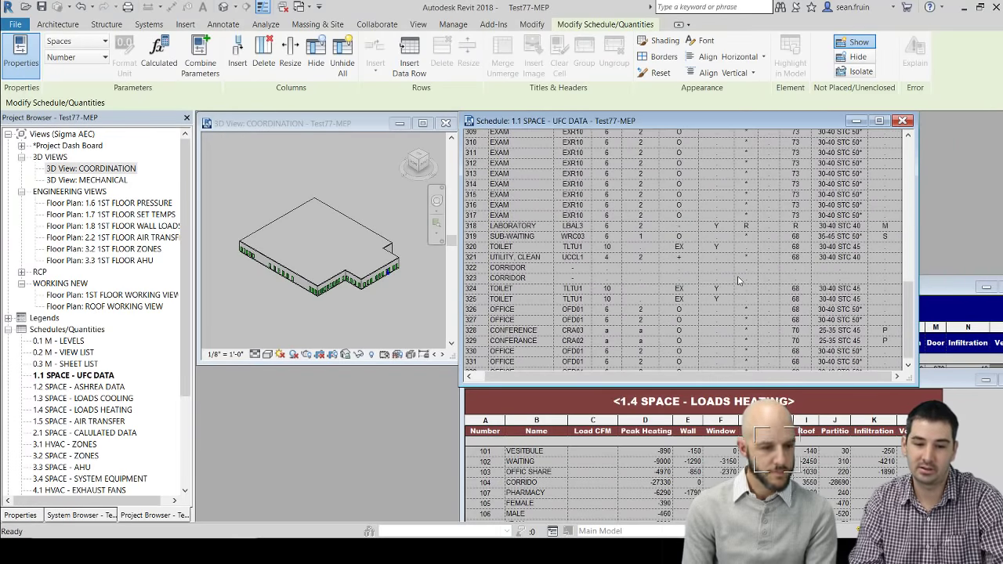
left_click(857, 121)
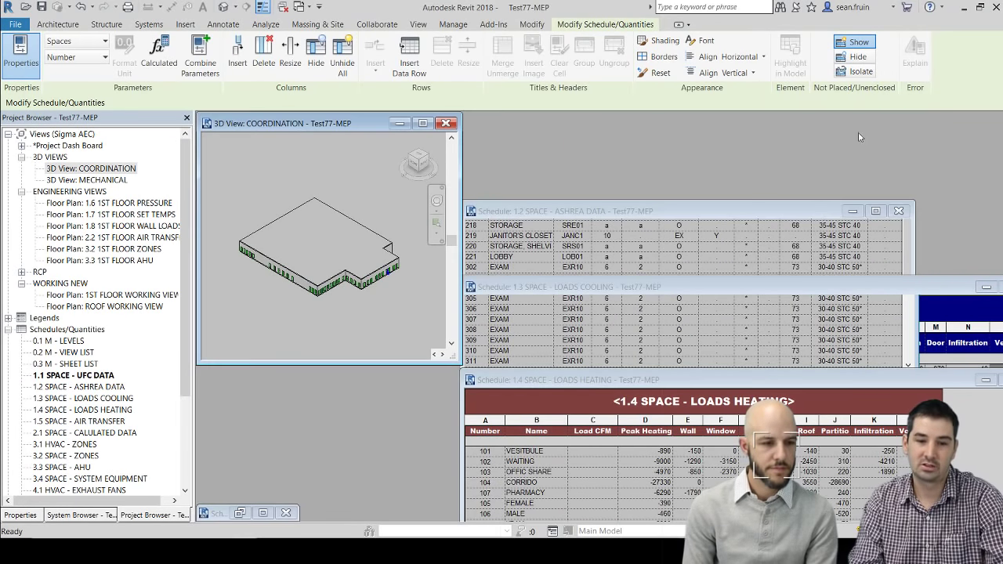
Bring the 1.2 SPACE - ASHREA DATA schedule forward and review its room types and ventilation values
left_click(793, 219)
scroll(804, 212, "down", 5)
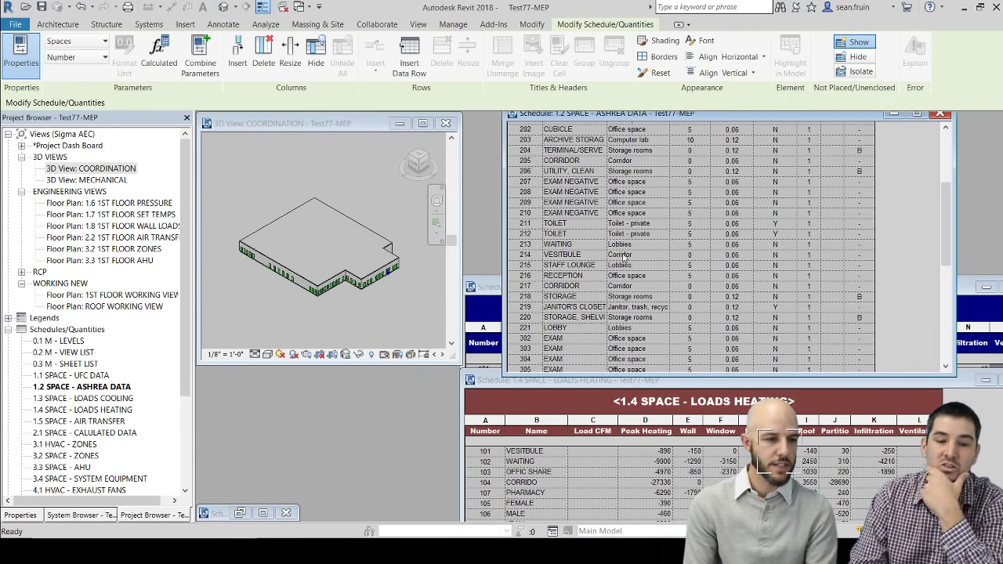
scroll(644, 255, "up", 5)
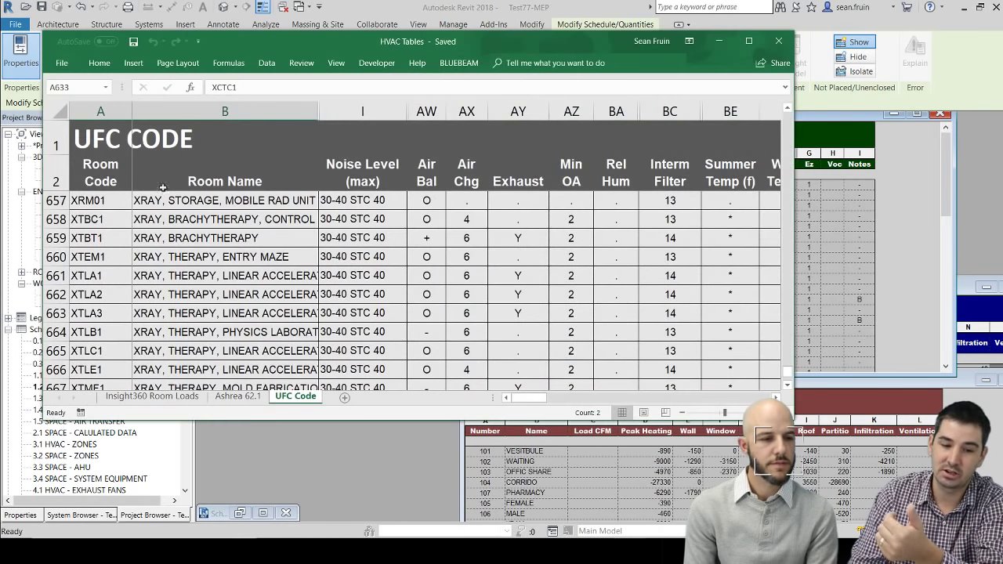
Maximize the HVAC Tables workbook in Excel to review the UFC Code room entries, and return to the Revit schedules
scroll(211, 222, "down", 2)
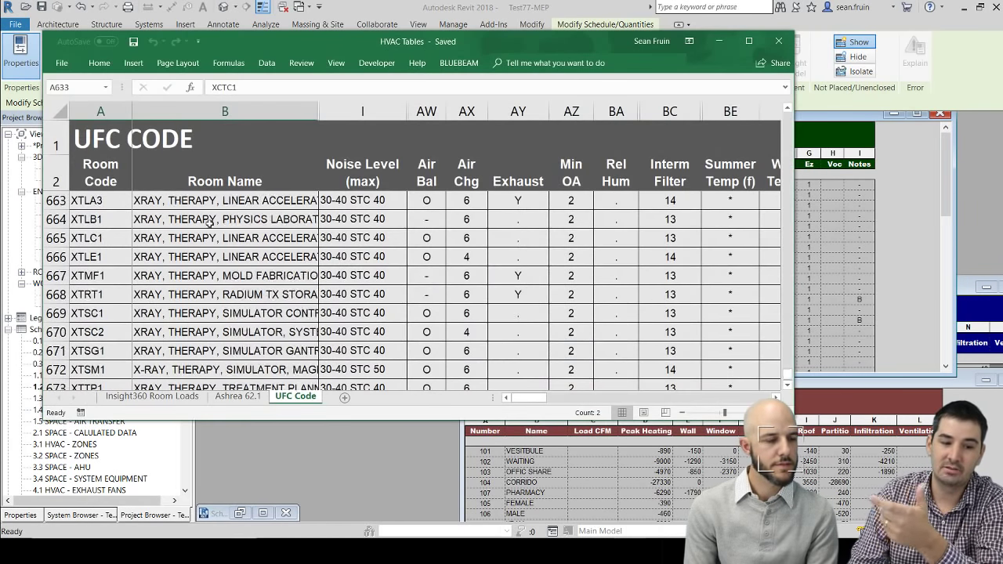
left_click(747, 40)
scroll(356, 249, "up", 16)
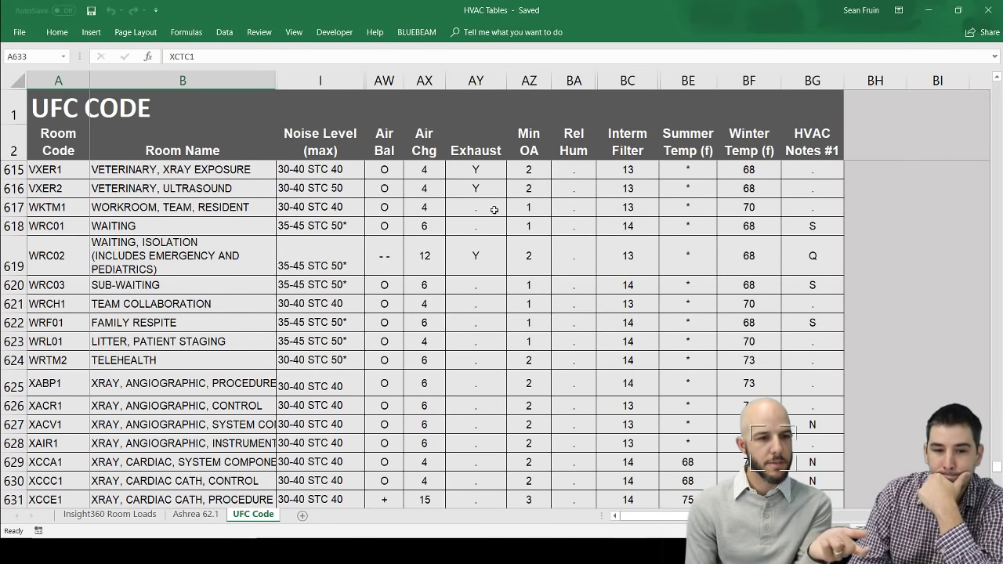
left_click(935, 11)
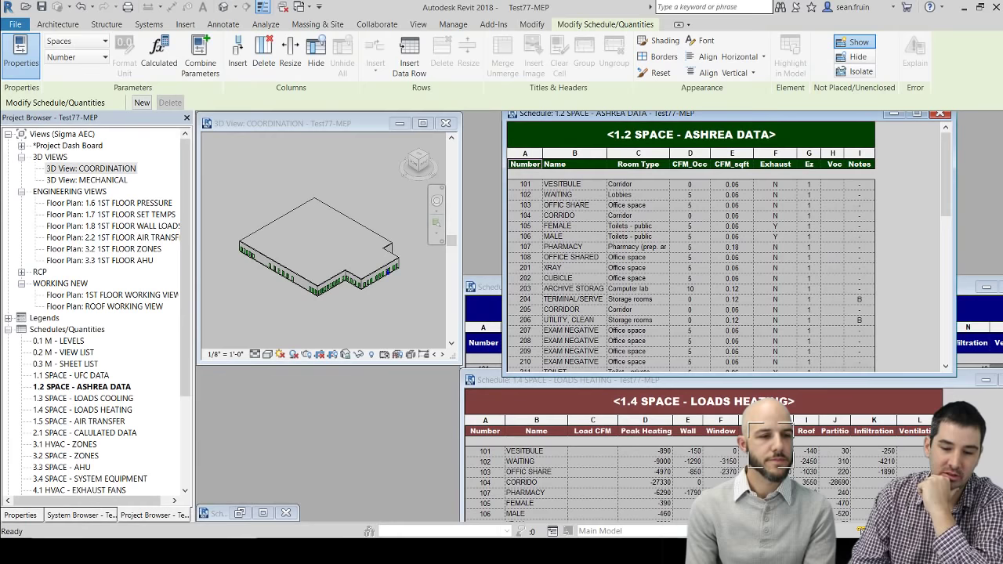
Switch to the 1_HVAC_Data Mining graph in Dynamo and examine the nodes under 1-1.0 Access Architecture Model Rooms
mouse_move(695, 553)
left_click(733, 478)
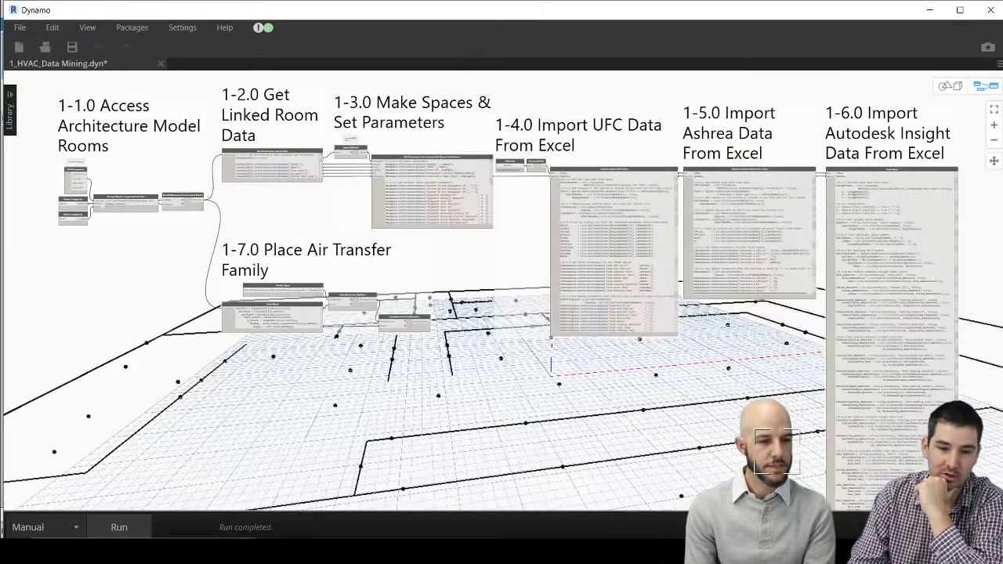
scroll(181, 169, "up", 3)
scroll(161, 168, "down", 4)
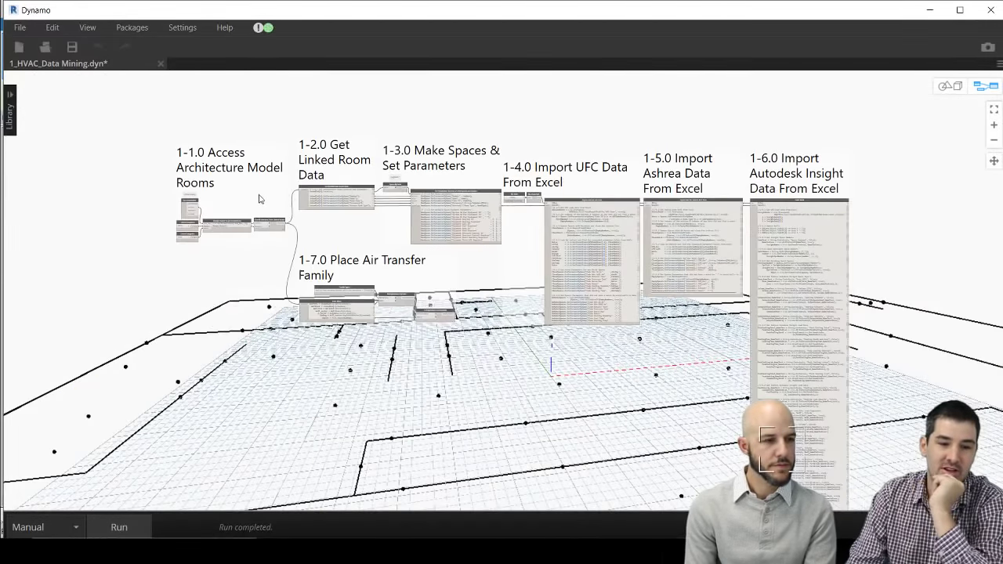
scroll(209, 219, "up", 1)
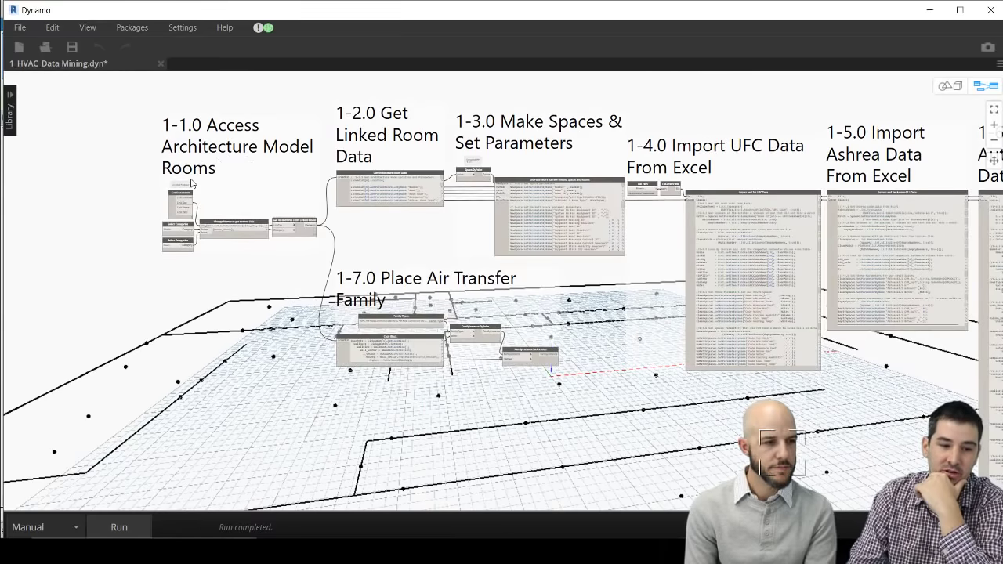
scroll(193, 184, "up", 2)
scroll(221, 234, "up", 2)
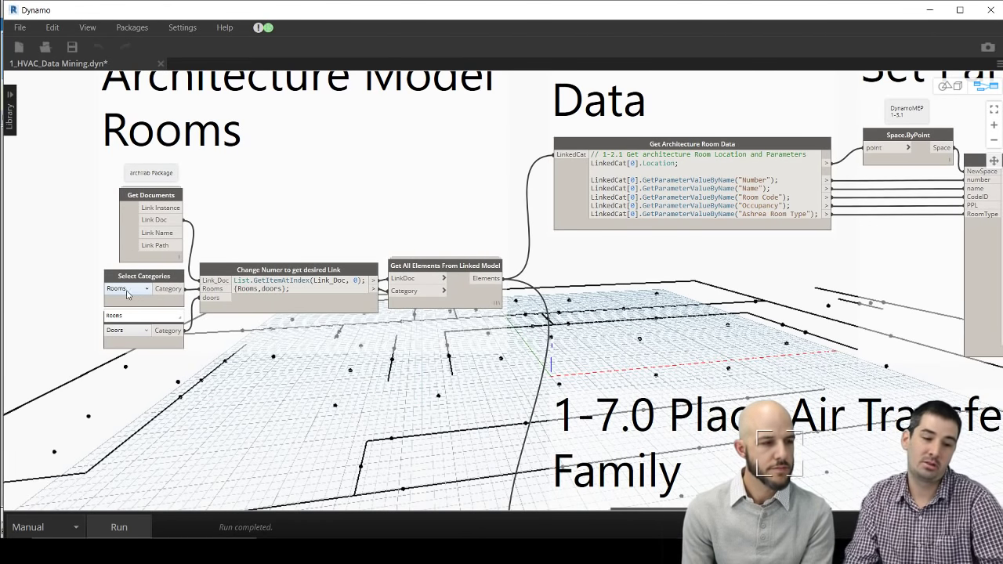
Examine the Get Architecture Room Data node under 1-2.0 Get Linked Room Data and its connections to the space-creation nodes
scroll(711, 352, "down", 3)
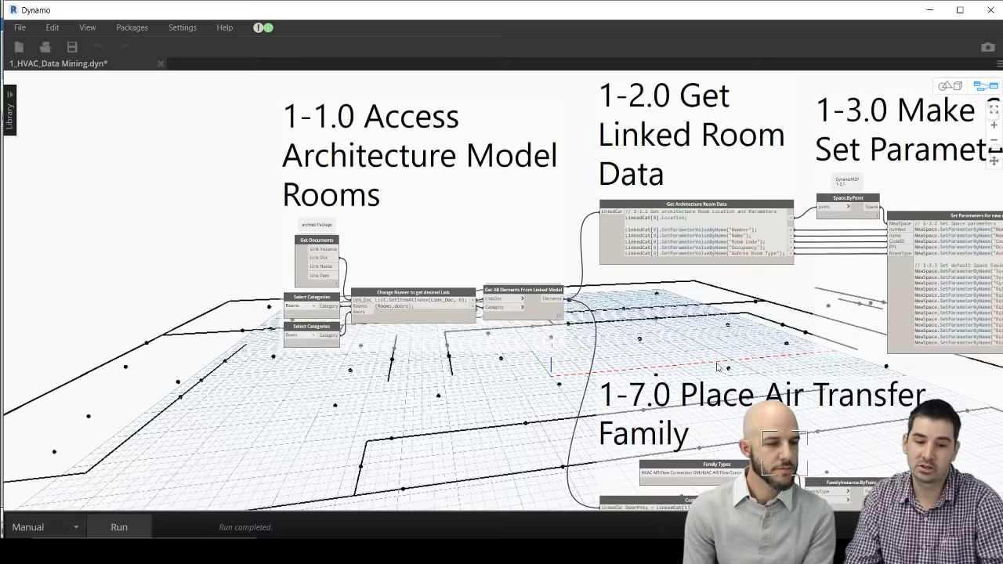
middle_click_drag(755, 401, 613, 306)
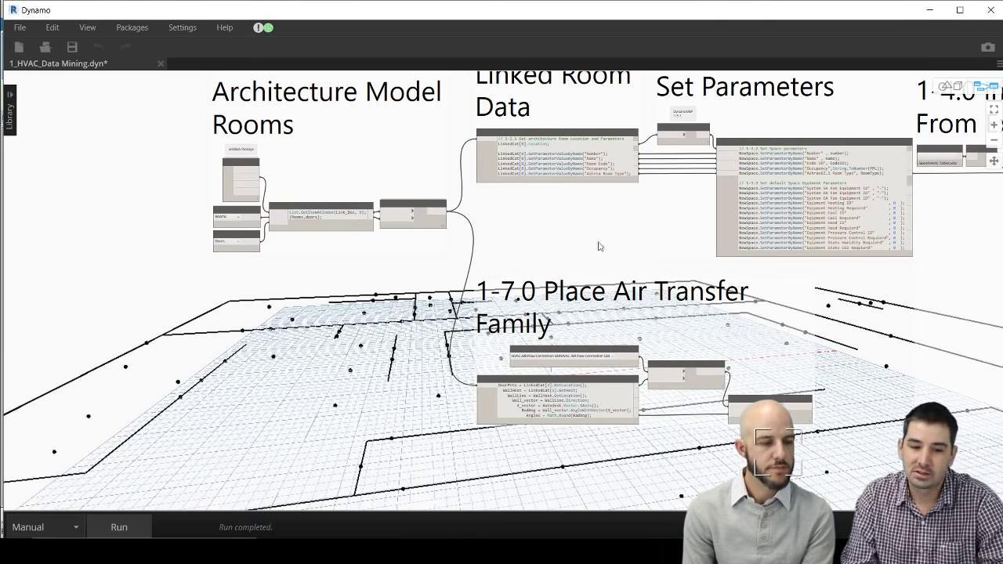
middle_click_drag(593, 246, 451, 354)
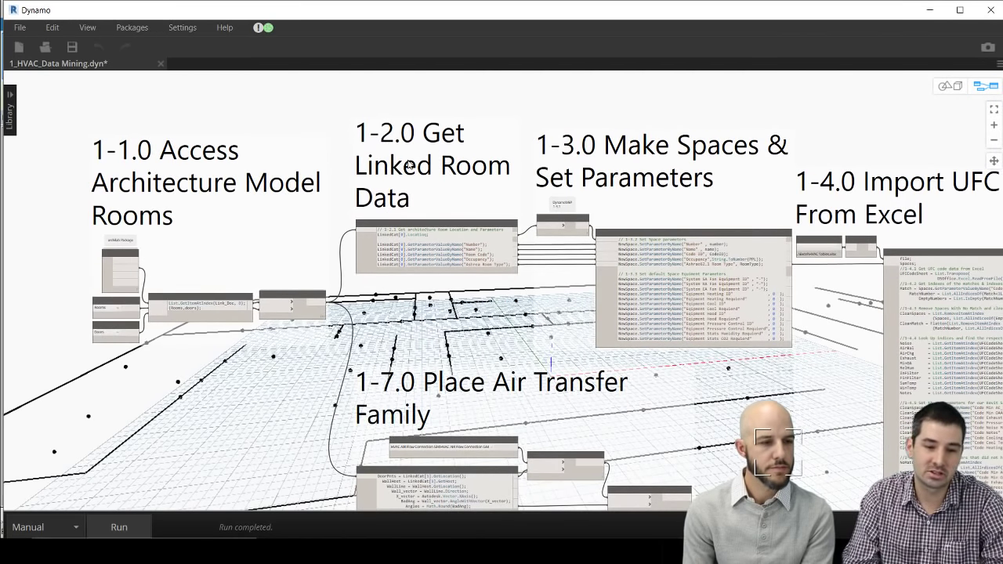
scroll(540, 290, "up", 3)
scroll(540, 290, "up", 2)
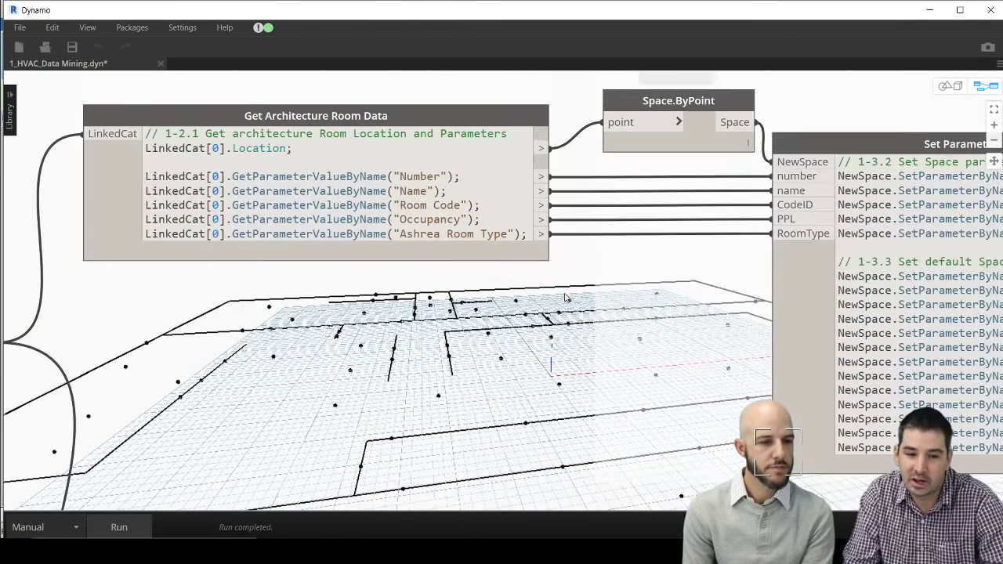
middle_click_drag(565, 294, 547, 343)
scroll(548, 330, "down", 2)
mouse_move(294, 234)
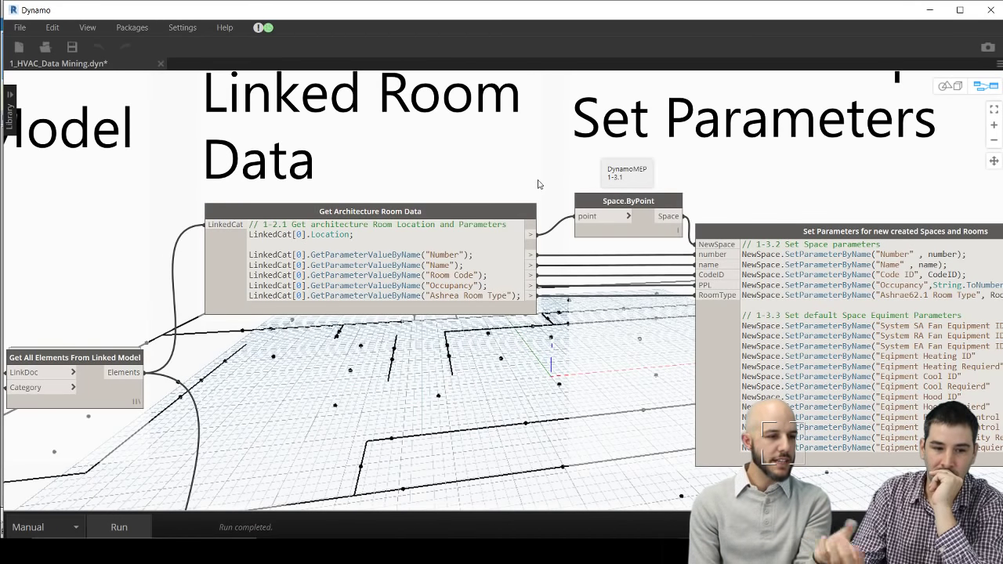
scroll(537, 184, "down", 2)
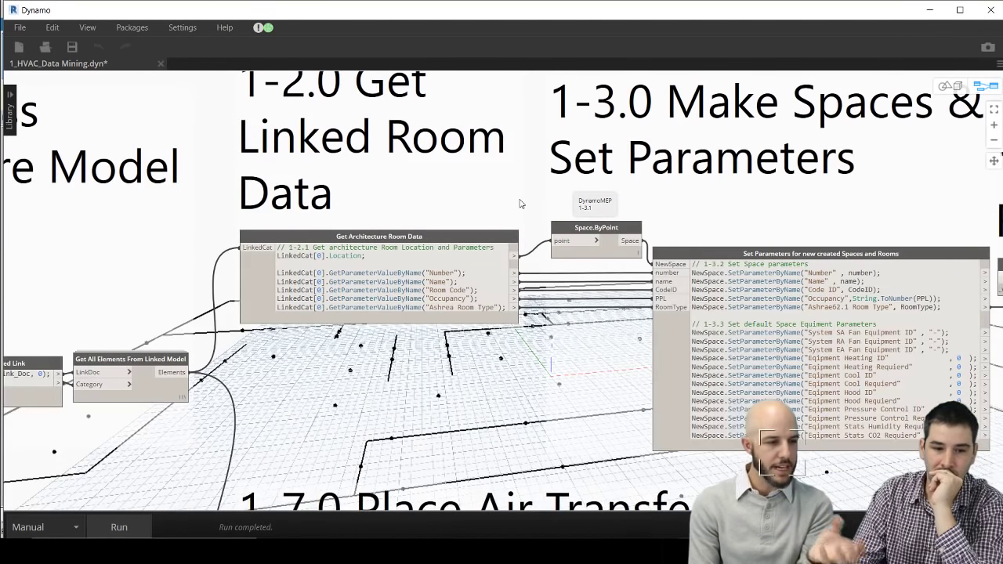
scroll(498, 216, "up", 1)
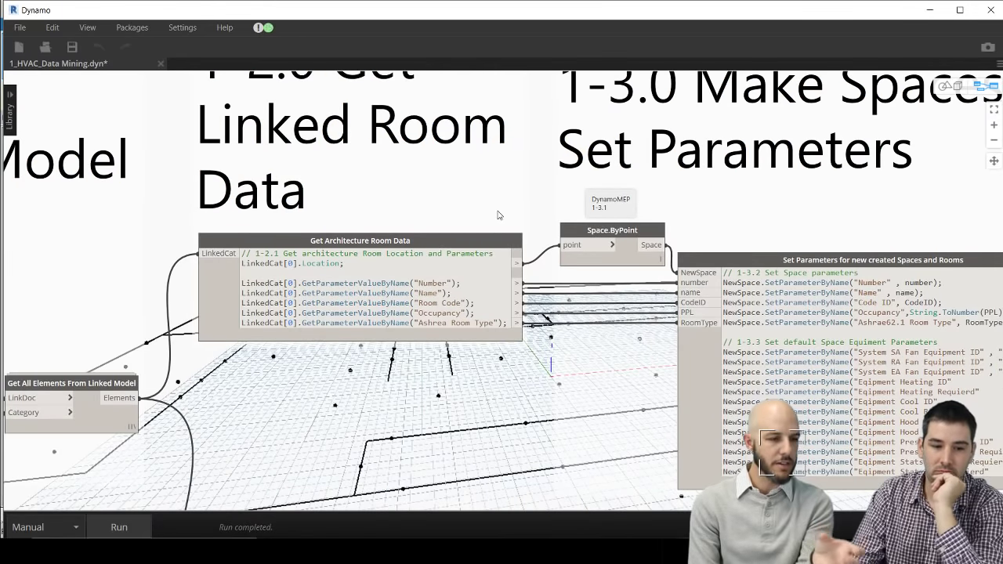
mouse_move(333, 295)
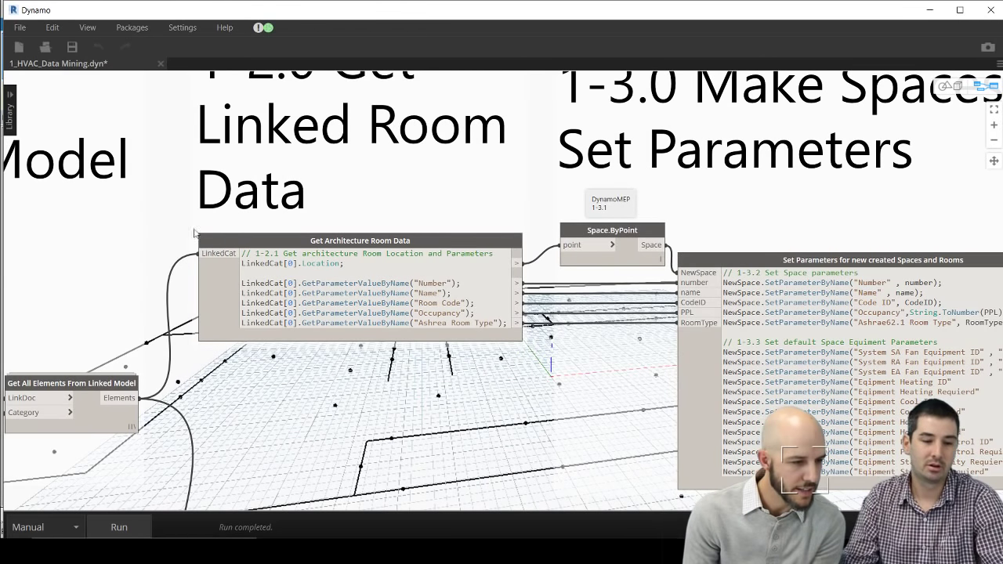
Expand the node library and examine the Space.ByPoint and Set Parameters nodes under 1-3.0 Make Spaces & Set Parameters
left_click(15, 106)
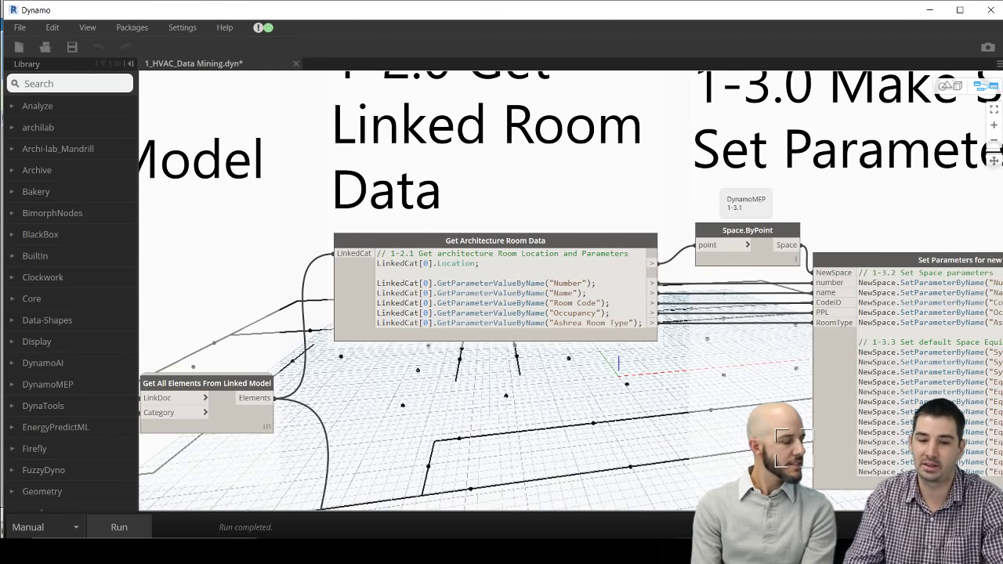
middle_click_drag(922, 222, 845, 291)
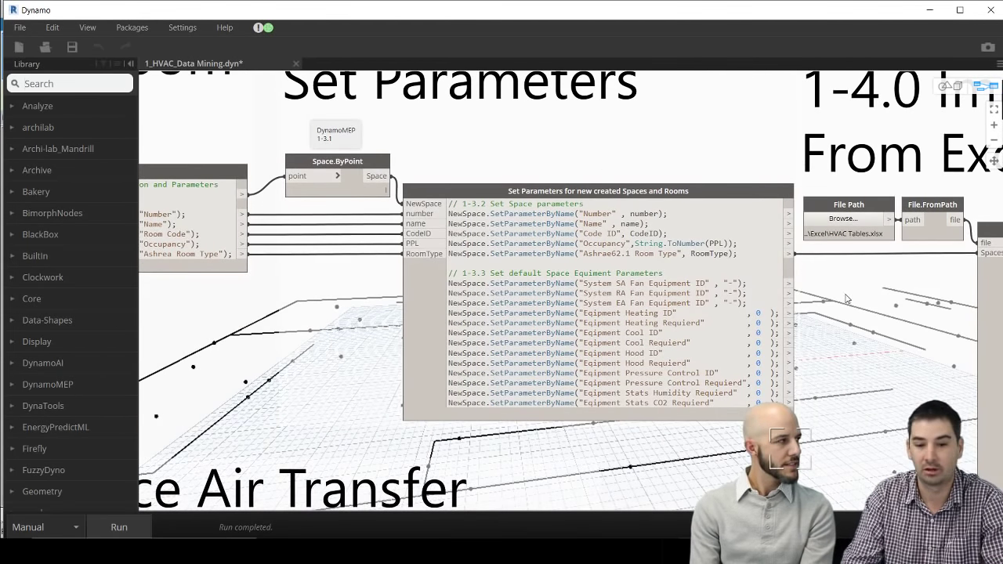
scroll(847, 298, "down", 2)
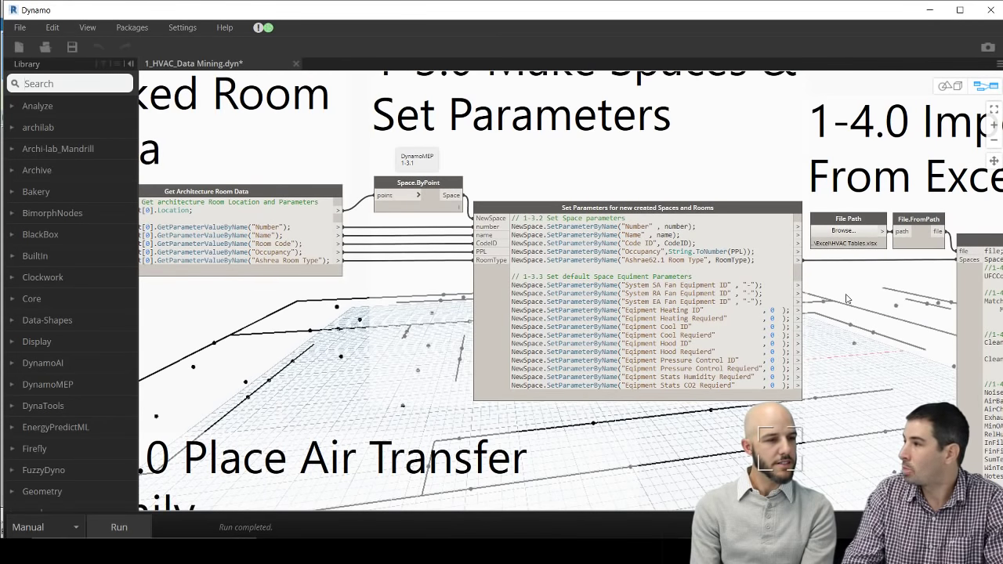
mouse_move(399, 191)
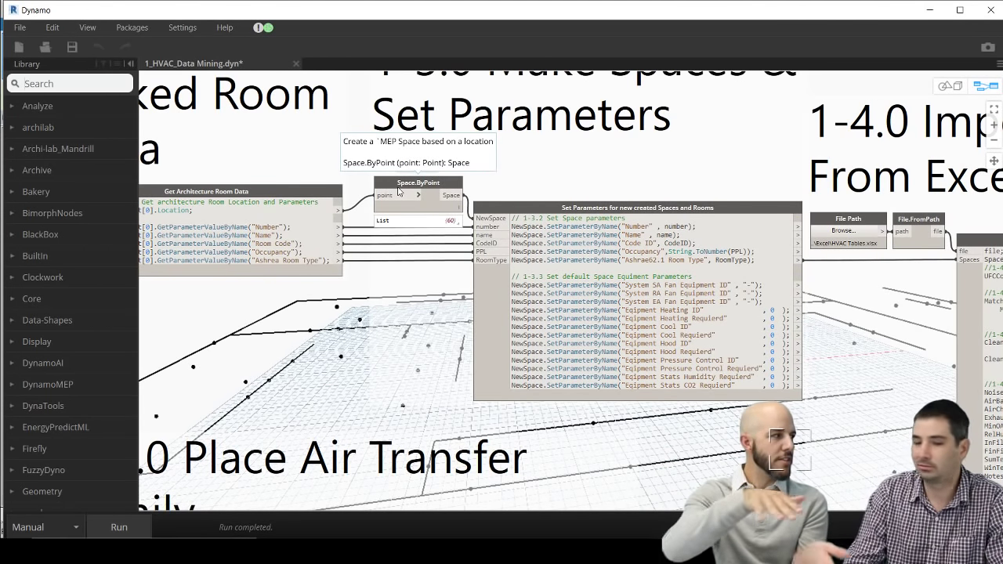
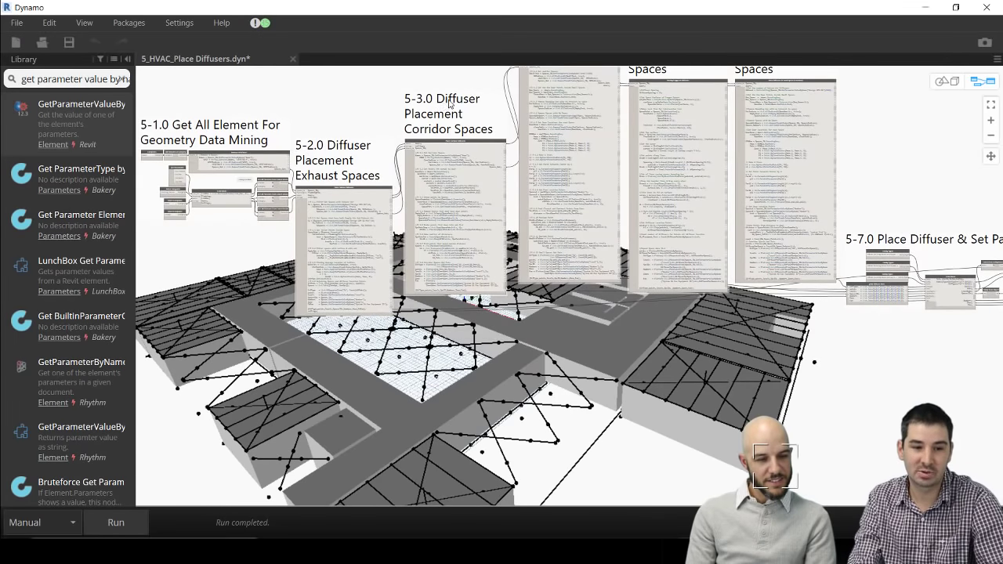
Look across the diffuser placement groups of the 5_HVAC_Place Diffusers graph and examine the 5-8.0 Diffuser To Ceilings code block
middle_click_drag(449, 101, 417, 189)
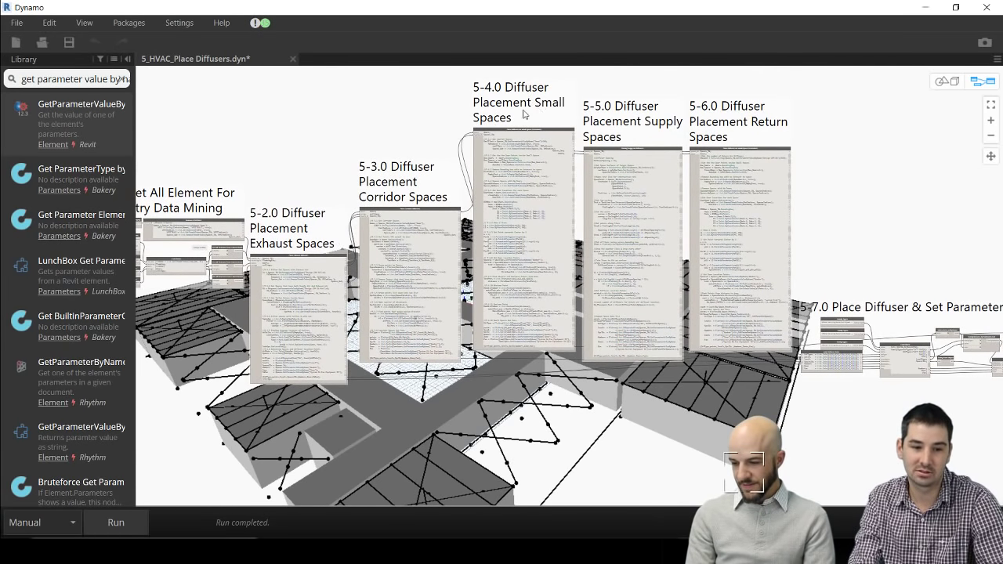
middle_click_drag(810, 261, 653, 166)
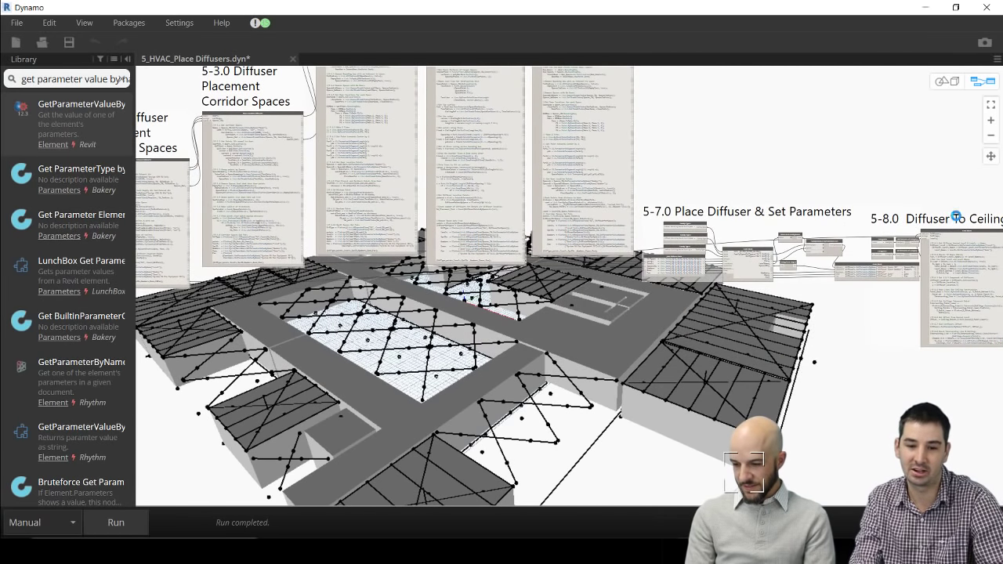
middle_click_drag(956, 217, 826, 215)
scroll(751, 213, "up", 5)
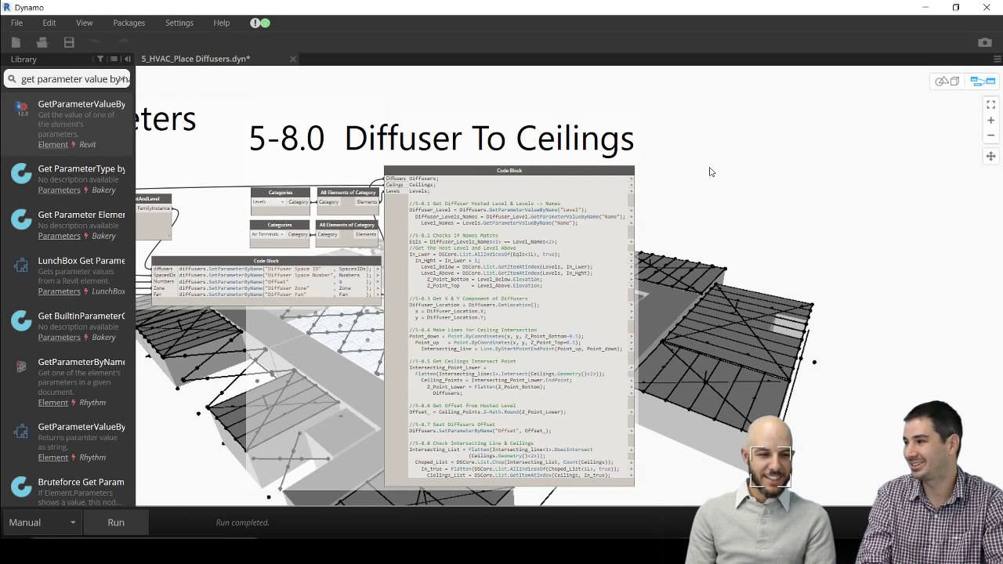
mouse_move(538, 176)
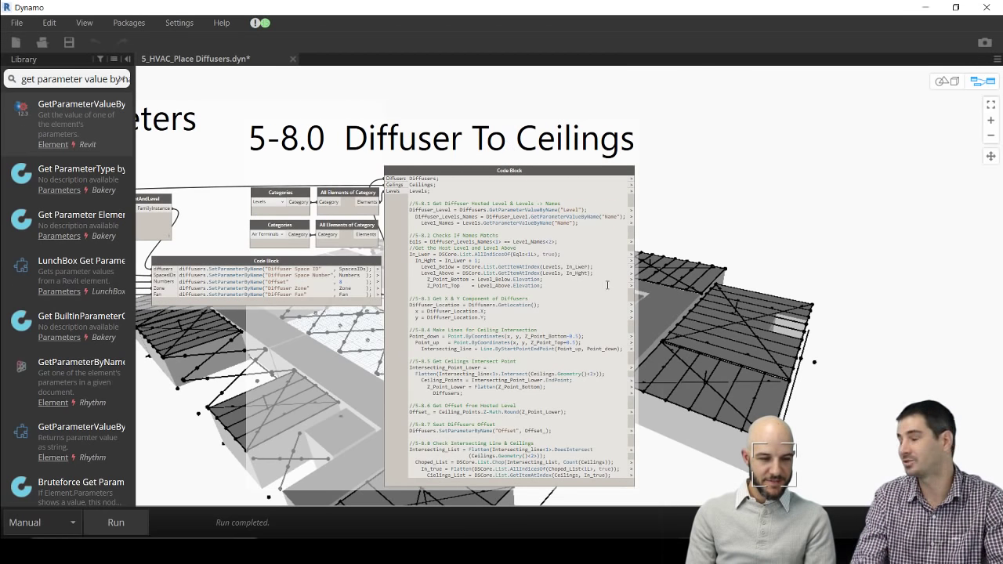
mouse_move(476, 259)
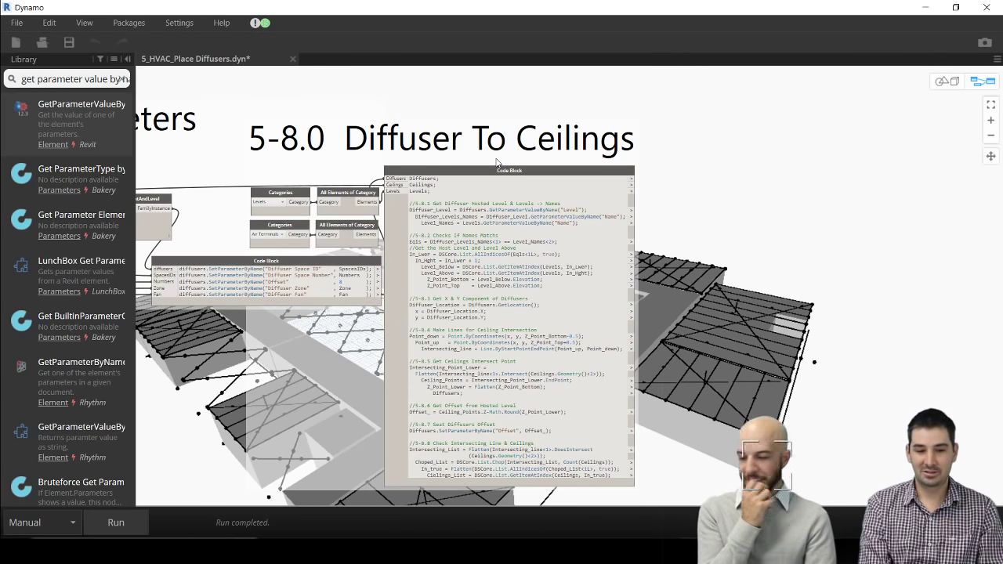
Minimize Dynamo to return to Revit, inspect the 3.3 1ST FLOOR AHU plan, and select the CUBICLE 202 space
left_click(925, 7)
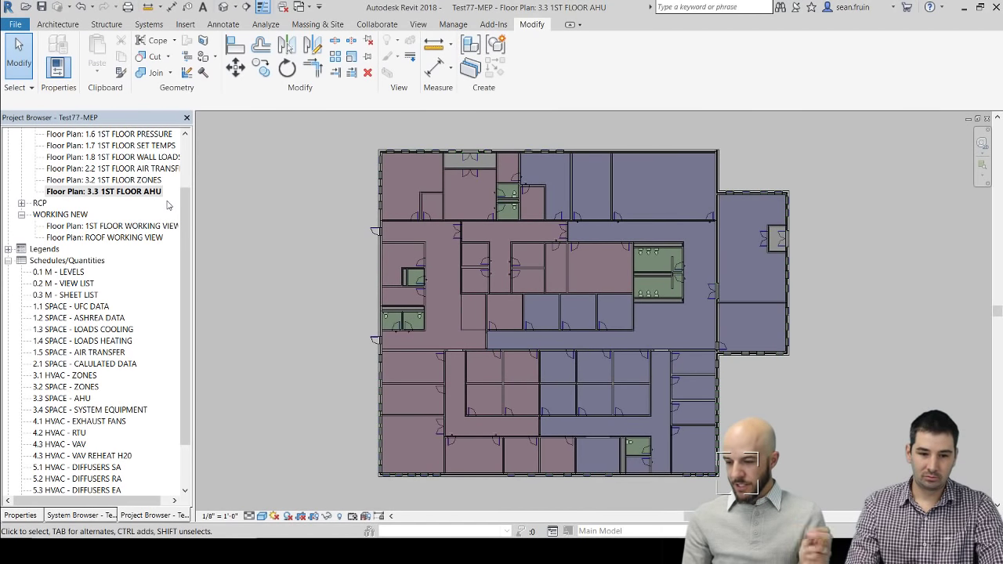
scroll(609, 262, "up", 2)
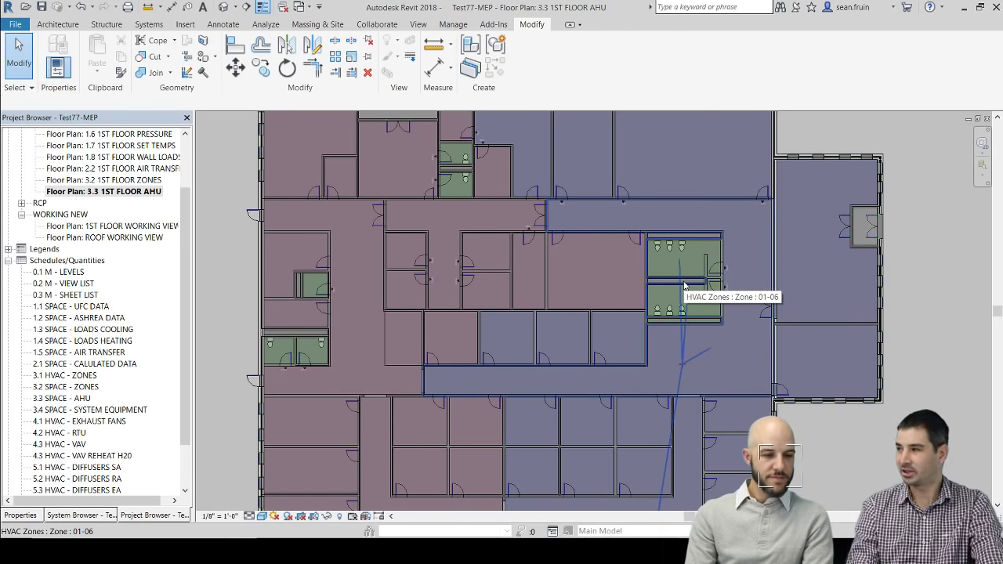
scroll(697, 346, "down", 2)
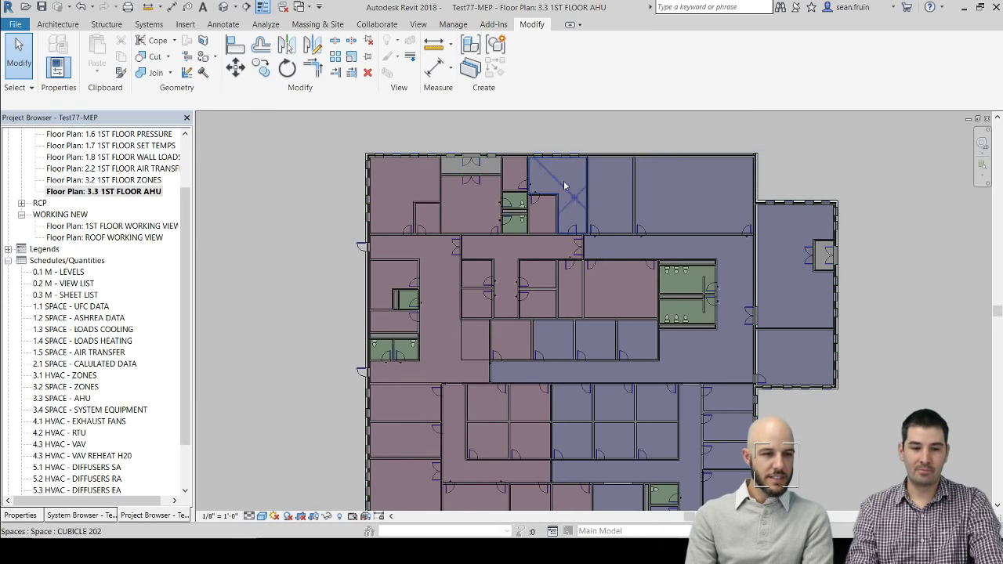
scroll(577, 195, "up", 4)
left_click(557, 220)
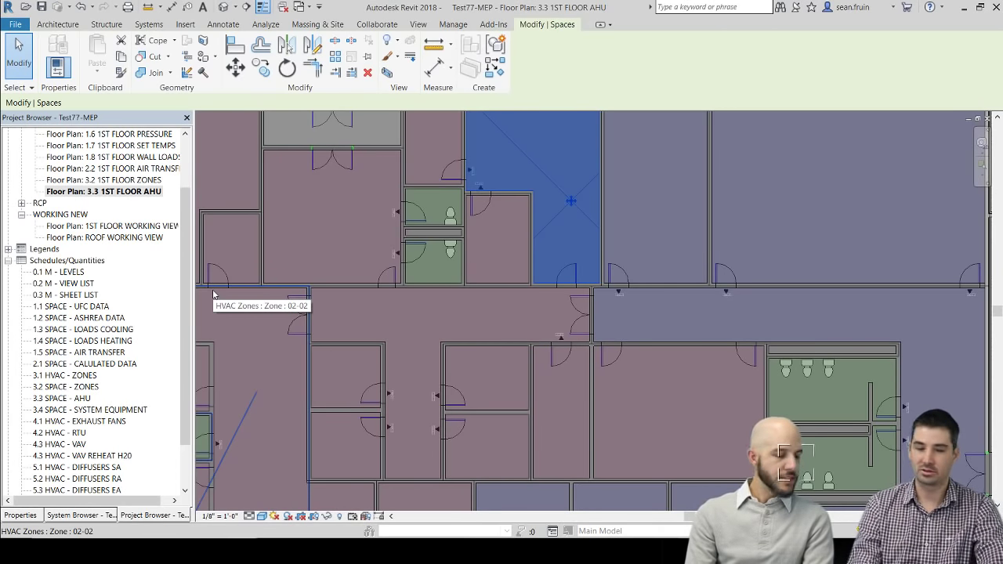
scroll(408, 249, "down", 2)
scroll(271, 284, "down", 1)
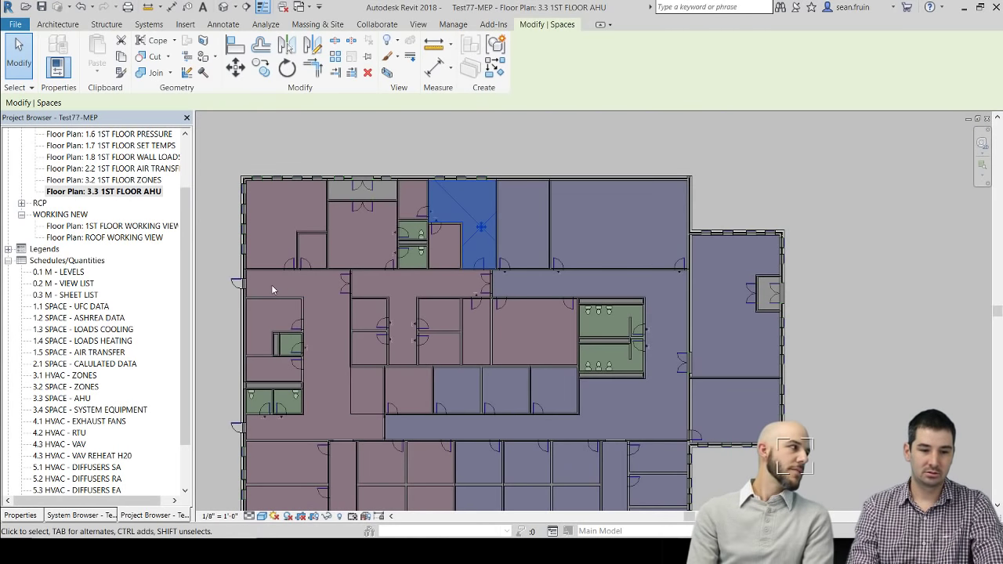
scroll(341, 203, "up", 2)
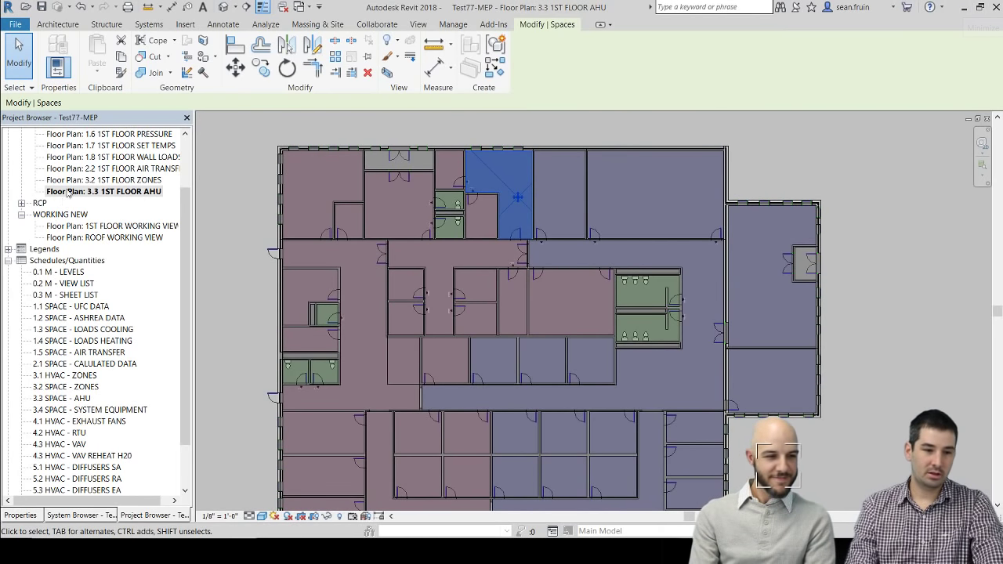
Open the MECHANICAL 3D view to show the placed diffusers
scroll(120, 307, "down", 2)
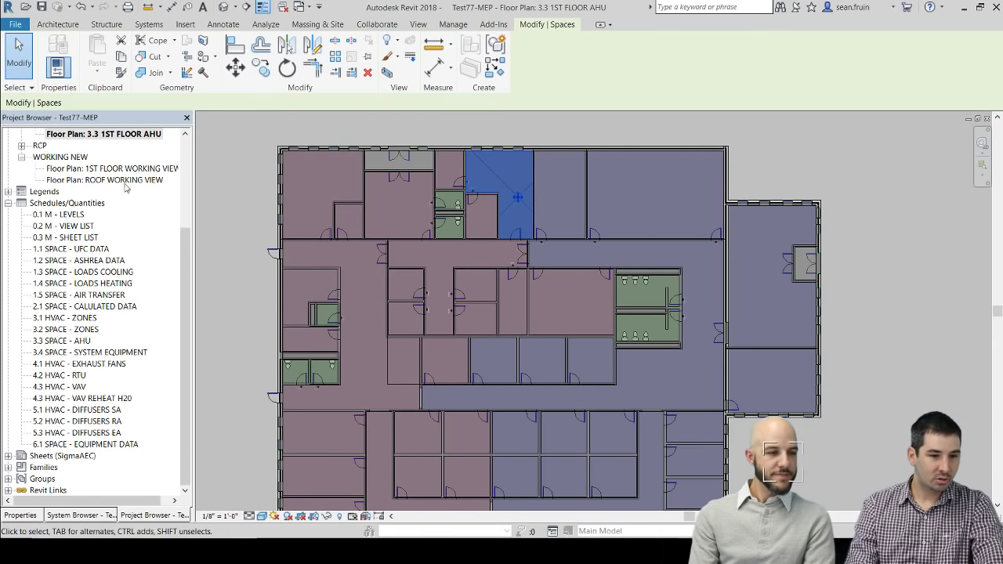
scroll(125, 189, "up", 3)
scroll(116, 174, "up", 1)
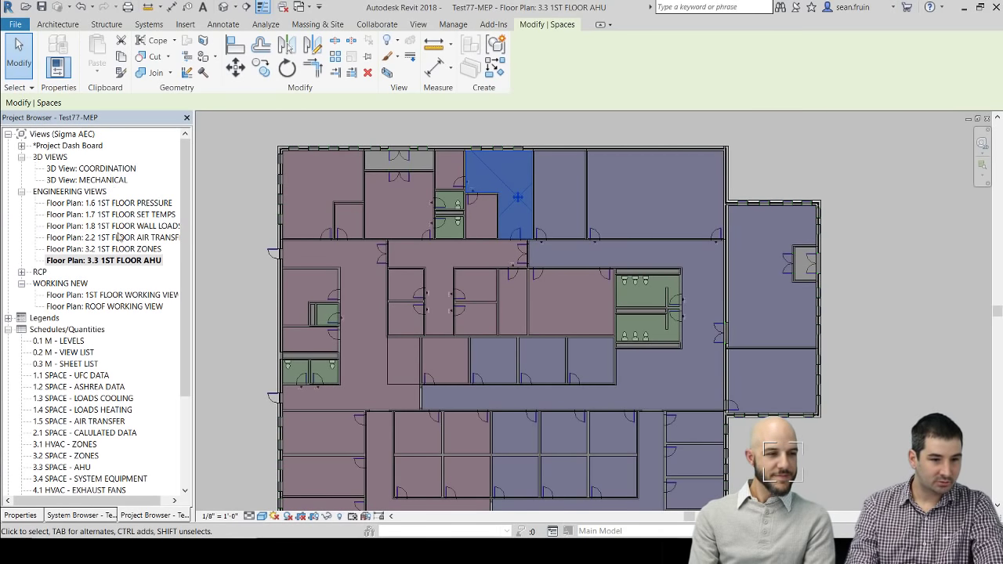
double_click(120, 181)
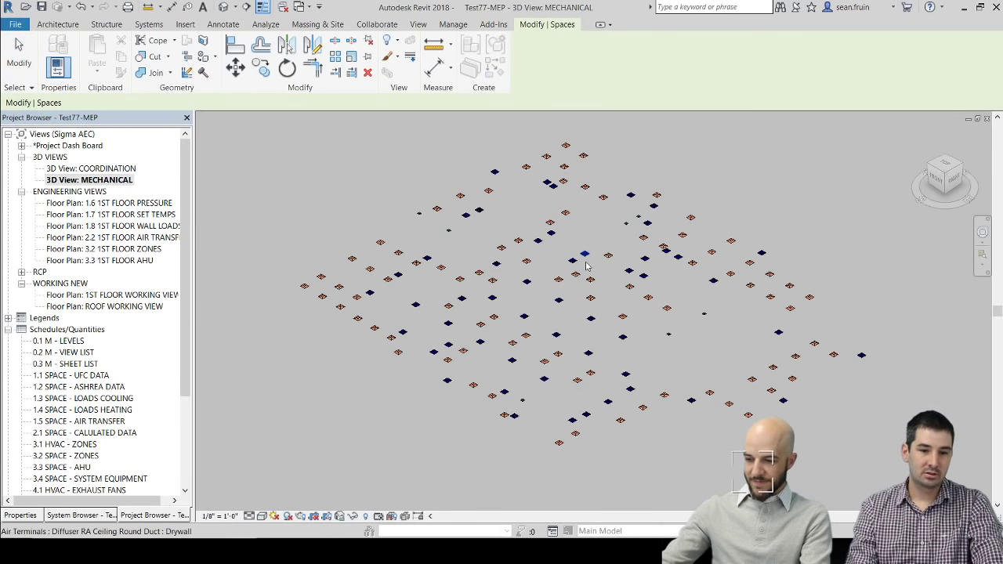
Restore the view windows from full size and bring the 2.1 SPACE - CALULATED DATA schedule forward over the MECHANICAL 3D view
left_click(977, 118)
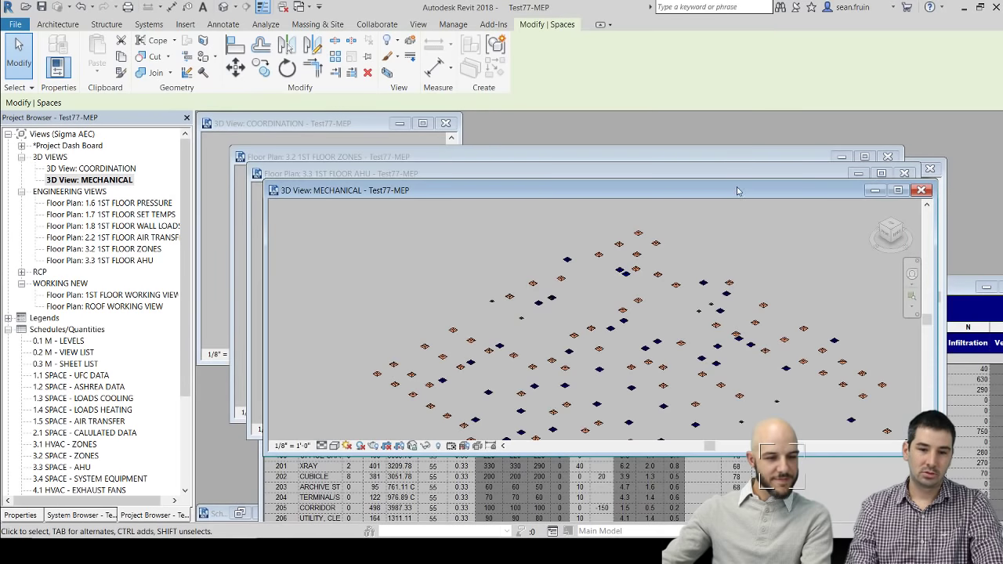
left_click_drag(737, 191, 703, 159)
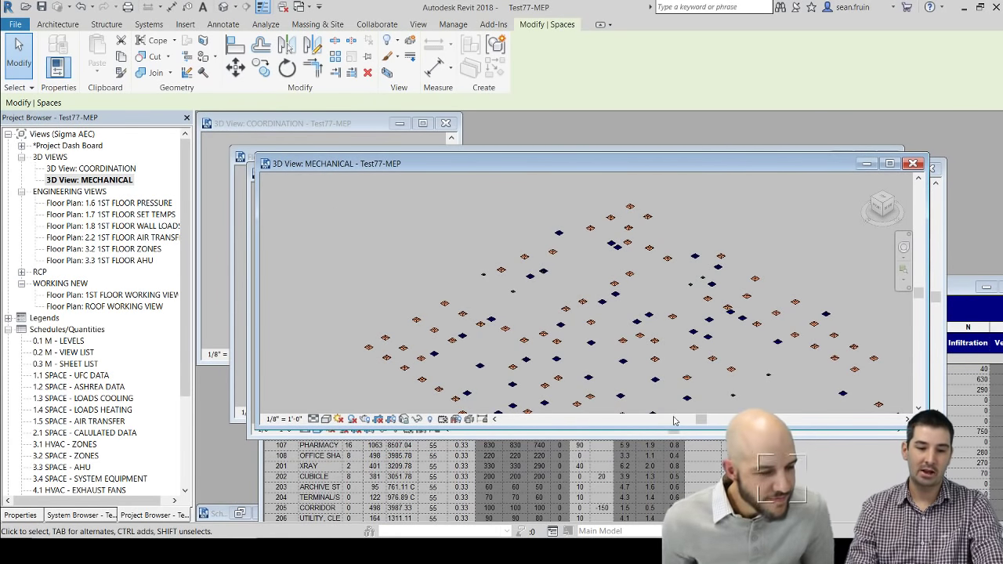
left_click(680, 439)
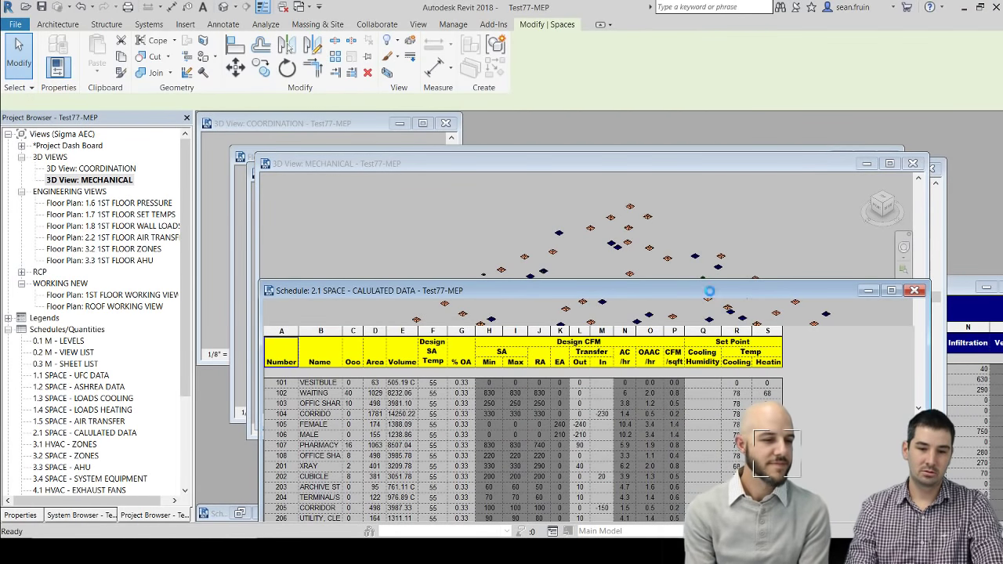
left_click_drag(710, 292, 720, 165)
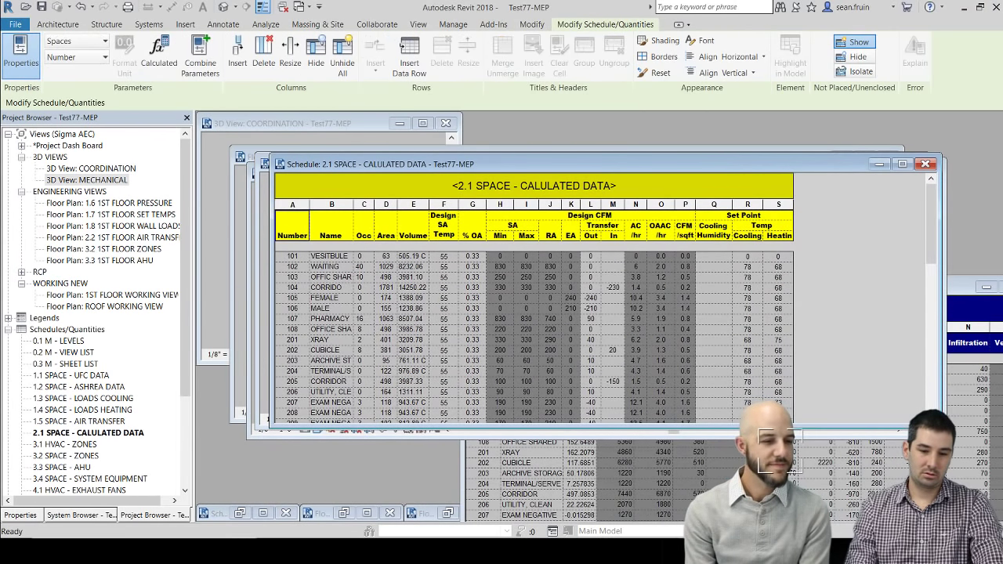
Switch to Dynamo and close the 5_HVAC_Place Diffusers graph
left_click(625, 487)
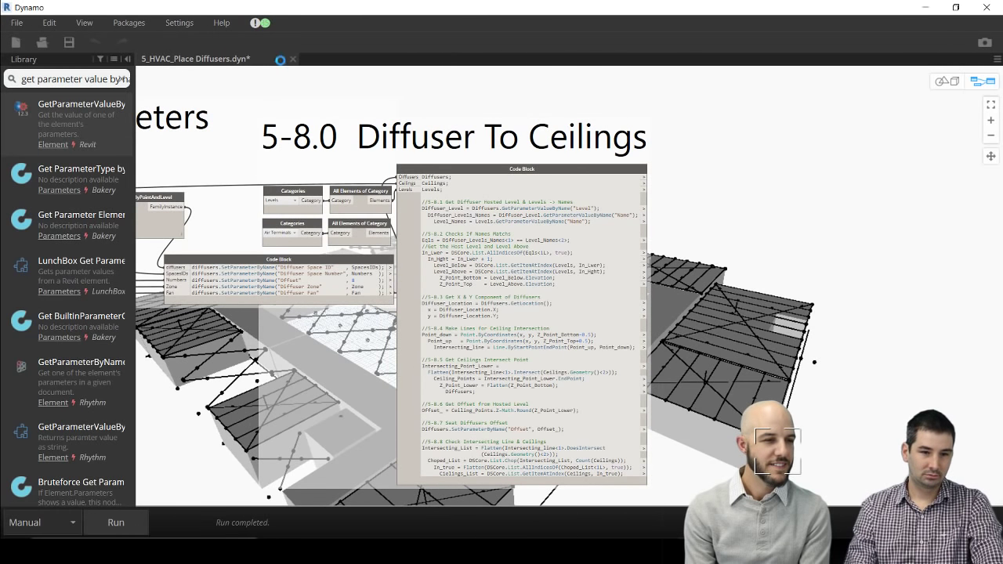
left_click(293, 59)
left_click(526, 310)
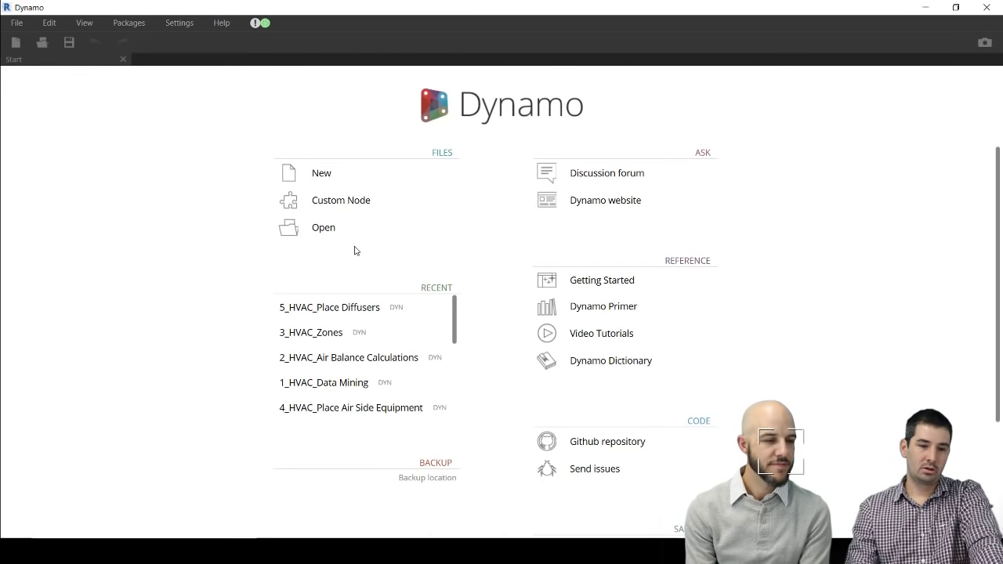
Open the 4_HVAC_Place Air Side Equipment graph from the Dynamo workflow folder and run it
left_click(358, 235)
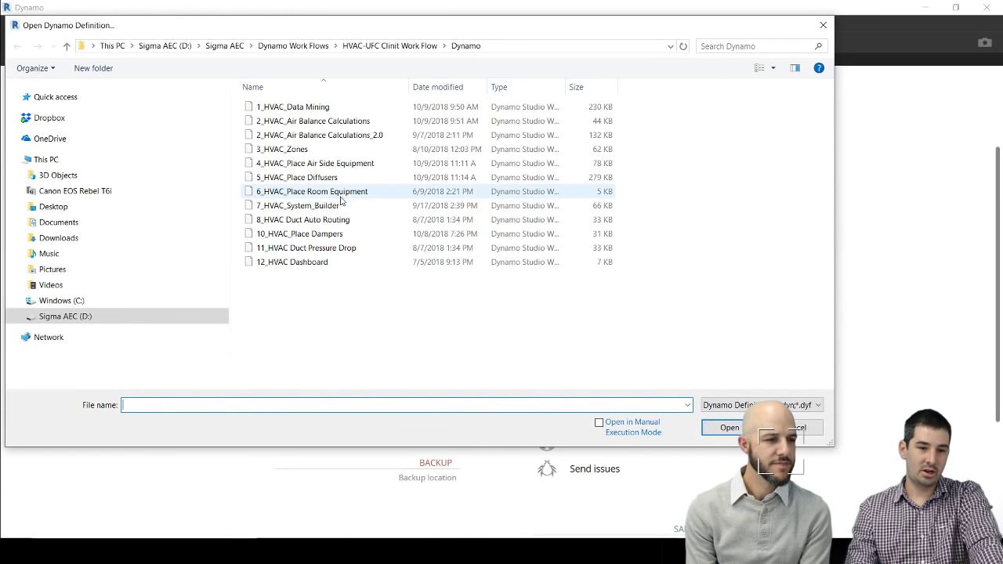
left_click(364, 193)
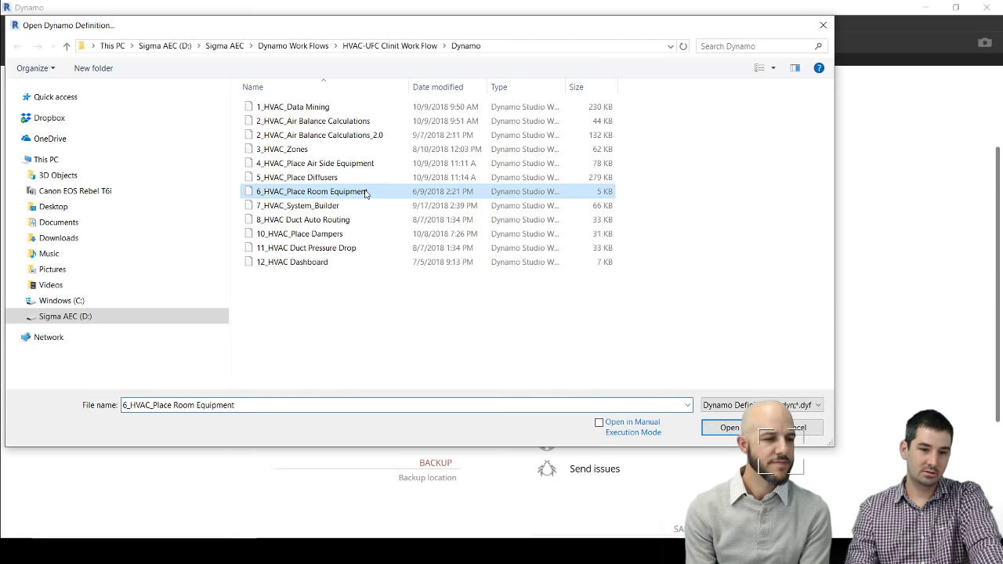
left_click(343, 164)
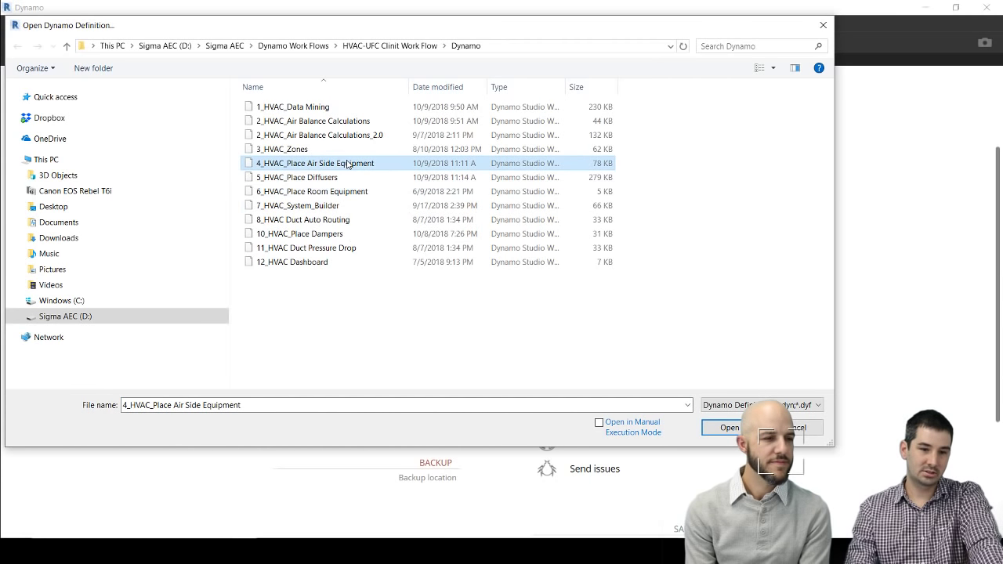
double_click(348, 163)
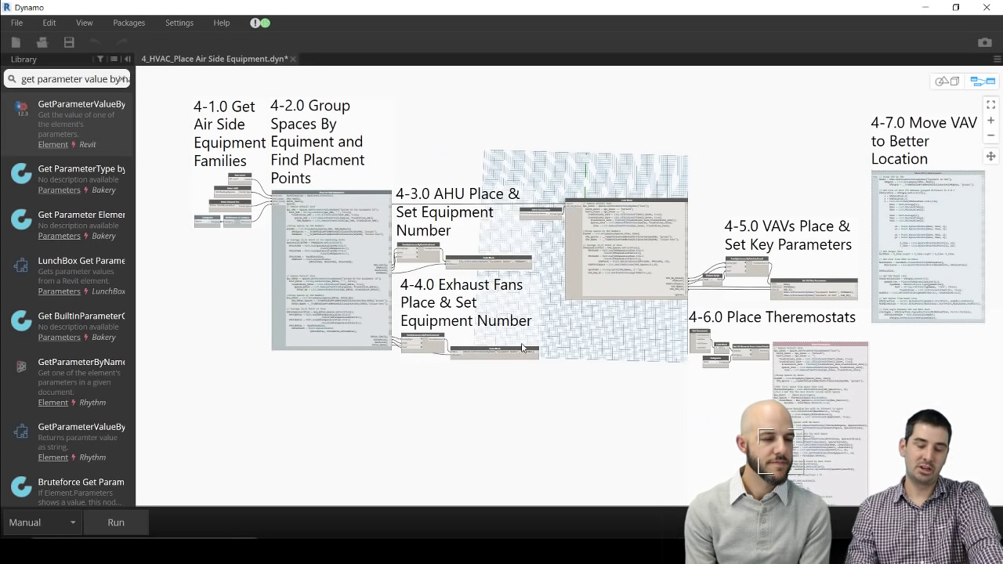
left_click(134, 523)
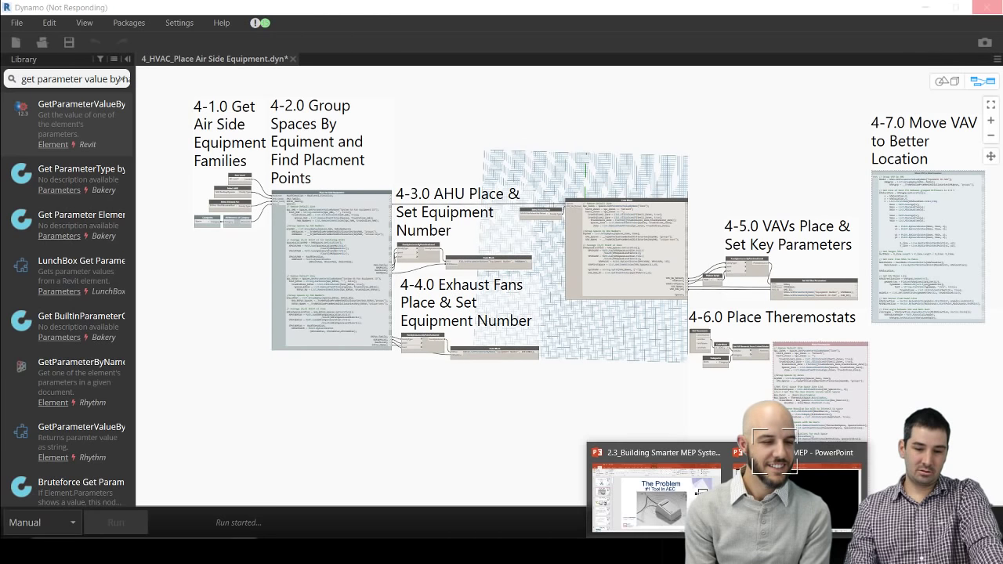
Switch to the Evolve Lab - MEP presentation in PowerPoint and show slide 23, Time Saved...Up Front
left_click(705, 486)
scroll(79, 376, "down", 2)
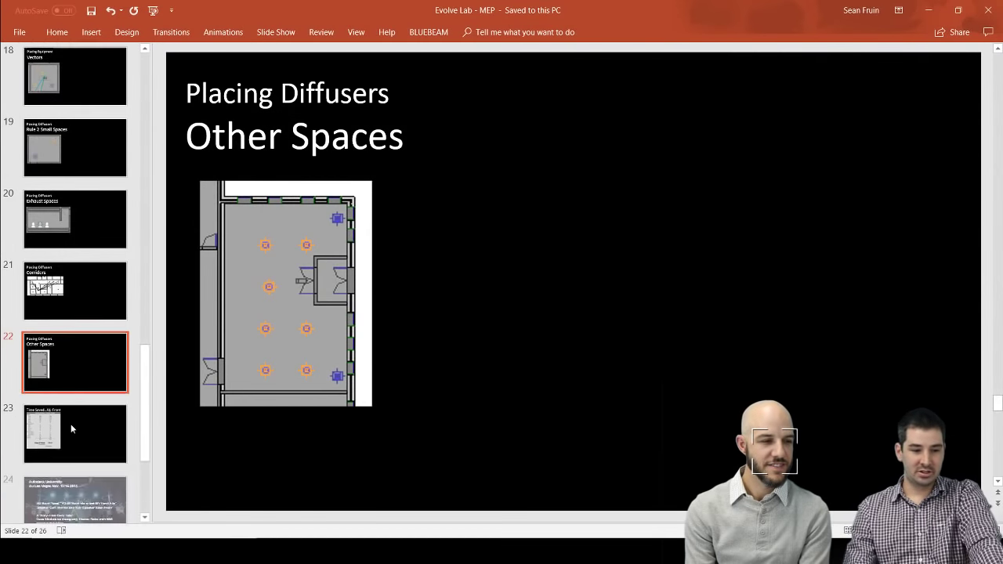
left_click(71, 424)
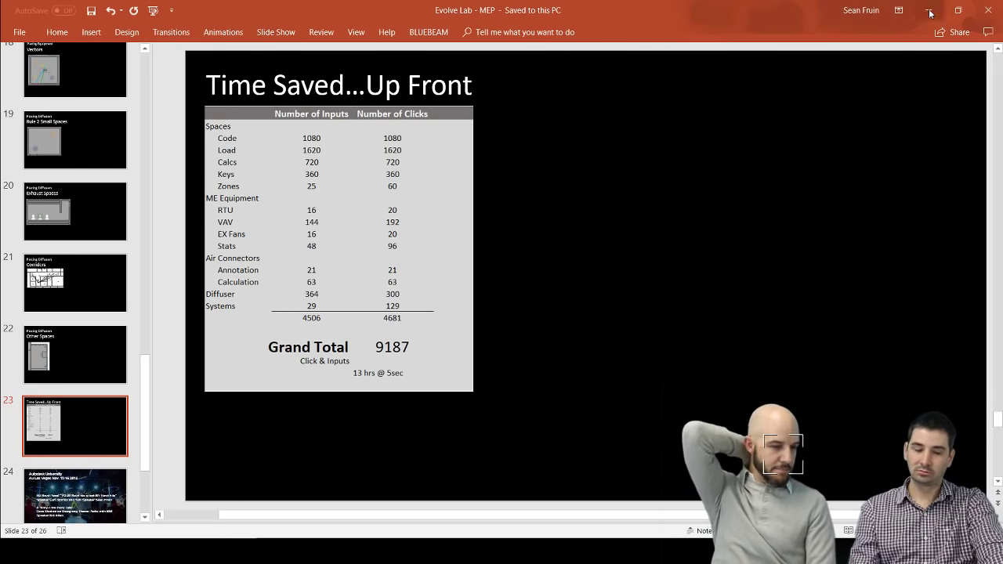
Return to Revit, shift the 2.1 SPACE - CALULATED DATA schedule window upward and bring the MECHANICAL 3D view forward
left_click(930, 13)
middle_click_drag(752, 212, 620, 179)
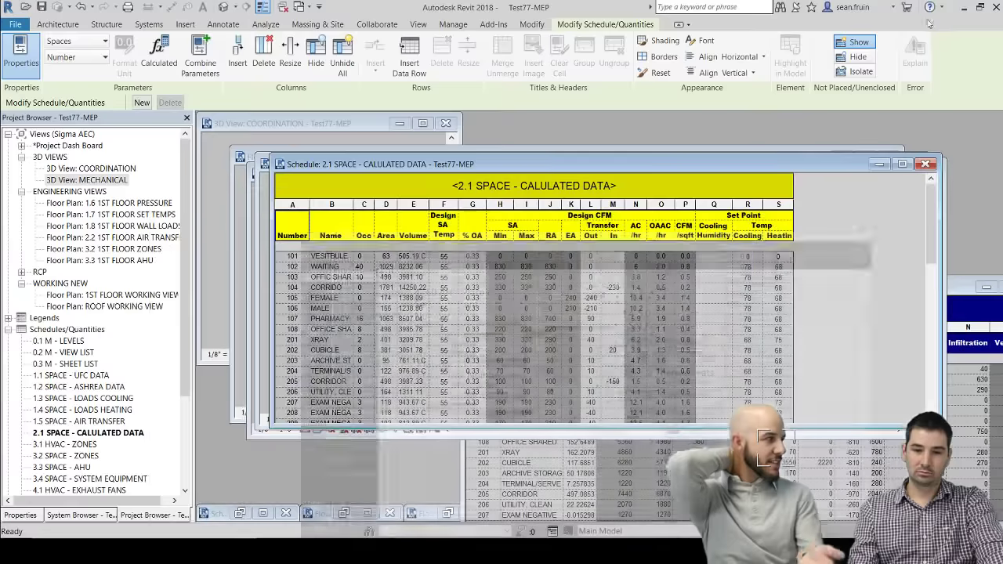
left_click(926, 8)
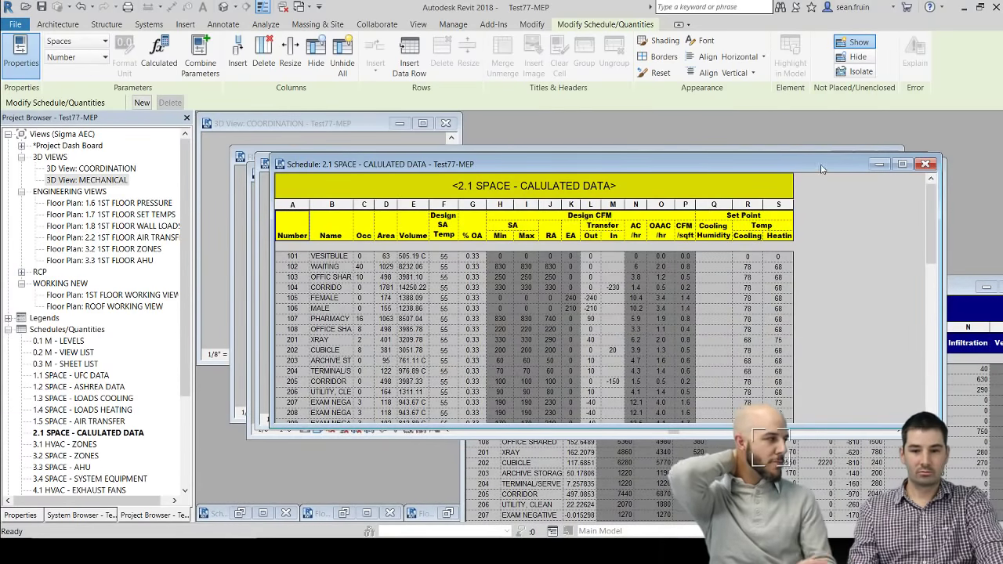
left_click_drag(822, 164, 829, 115)
left_click(353, 400)
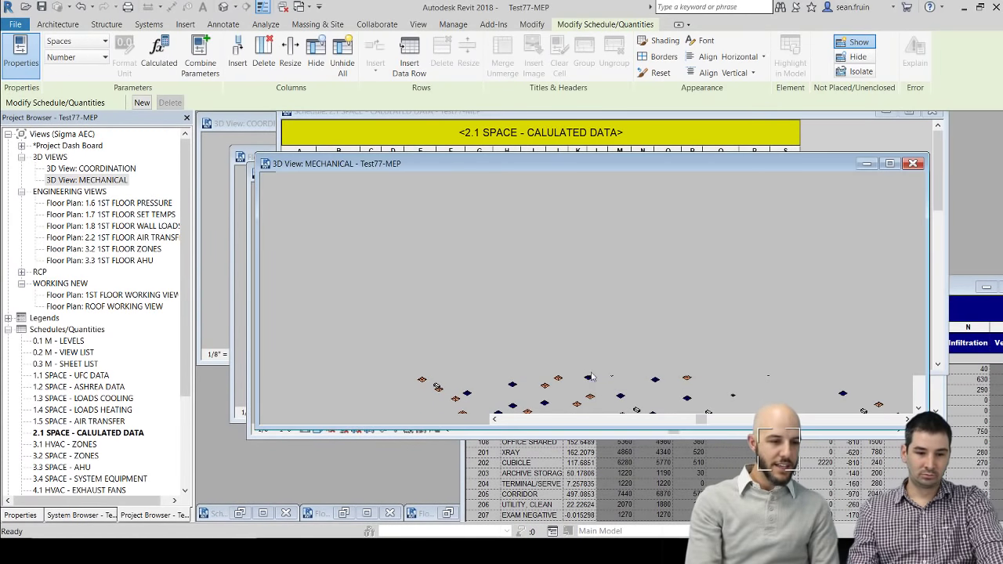
Move the M-VAV No Reheat box away from its cluster of supply diffusers in the MECHANICAL 3D view and deselect it
scroll(694, 306, "up", 8)
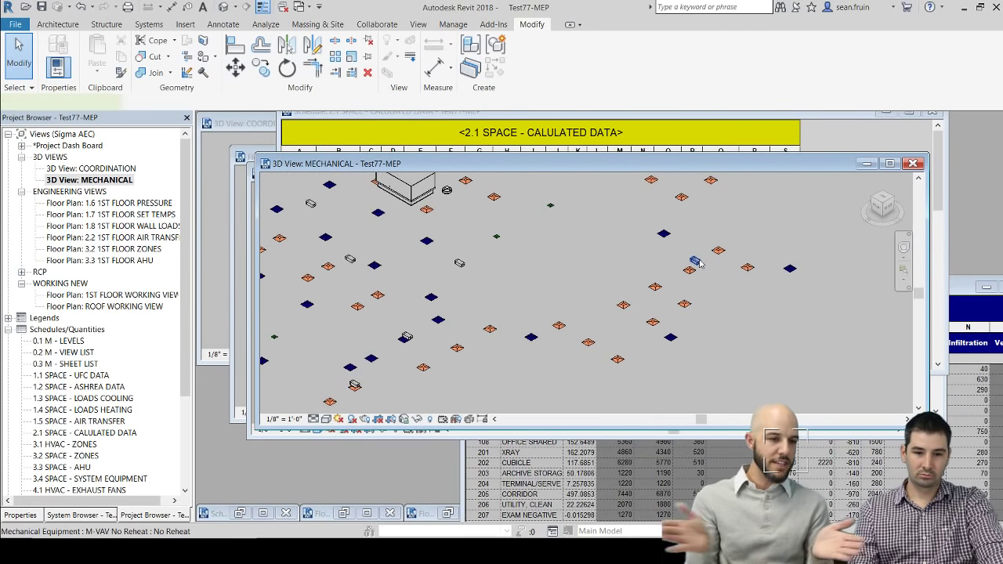
left_click(694, 260)
left_click_drag(696, 259, 578, 259)
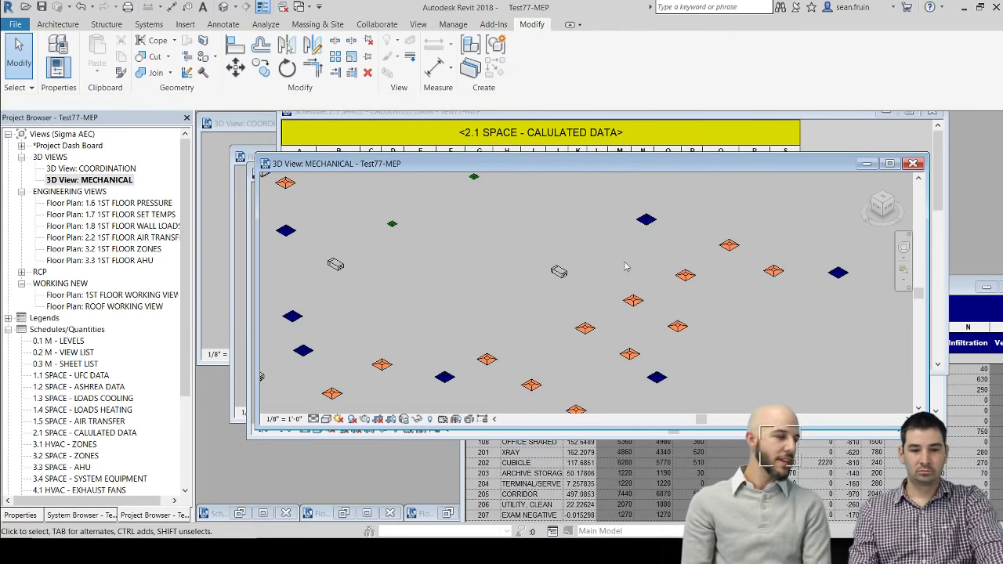
left_click(559, 272)
left_click(644, 284)
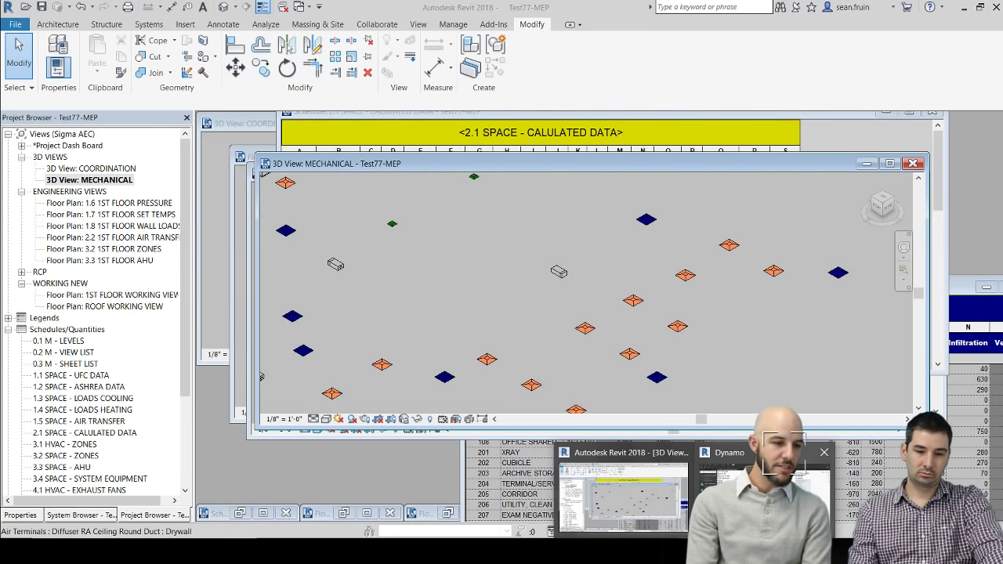
Switch to Dynamo and close the 4_HVAC_Place Air Side Equipment graph
left_click(729, 470)
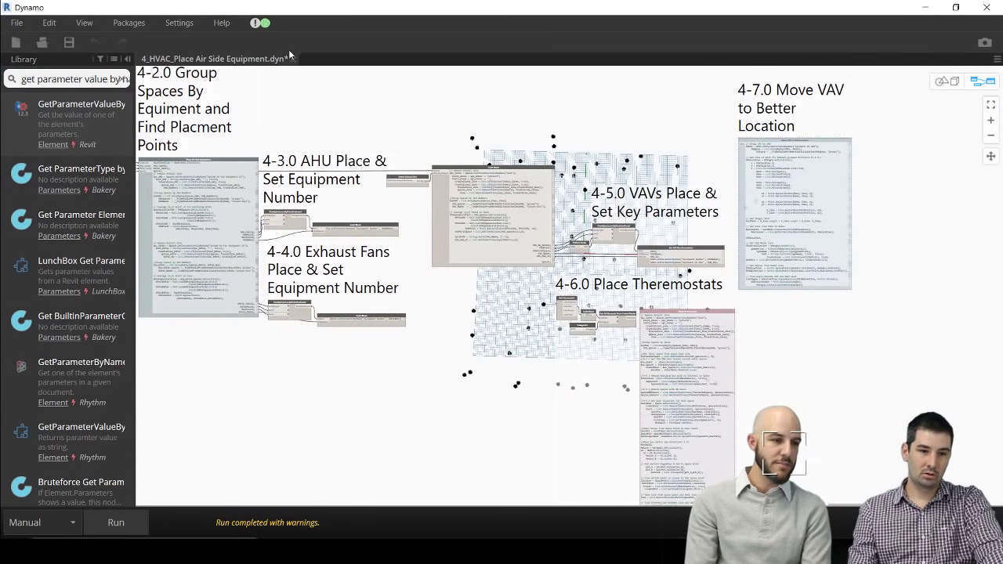
left_click(292, 58)
left_click(549, 308)
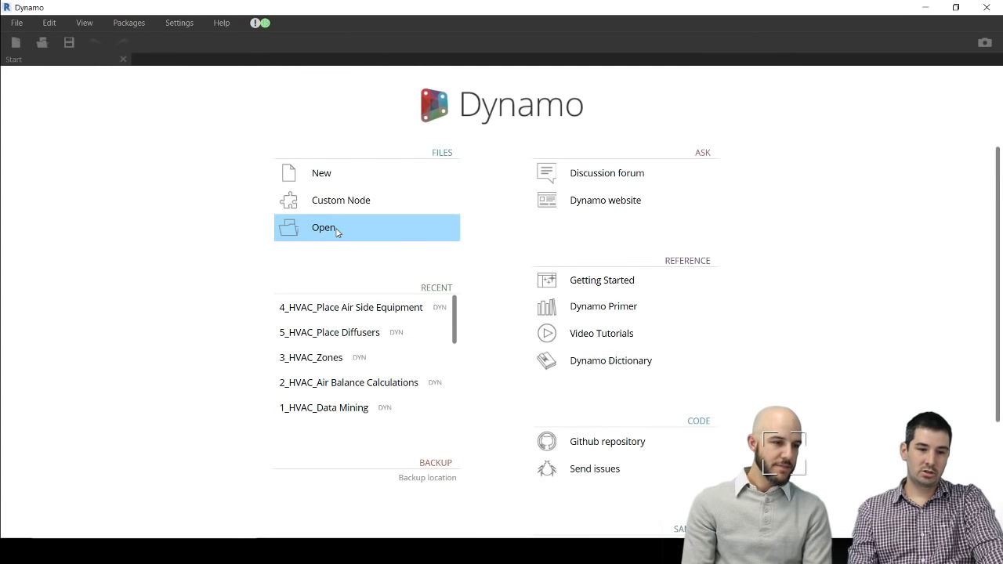
Open the 7_HVAC_System_Builder graph and run it to create the mechanical systems
left_click(337, 229)
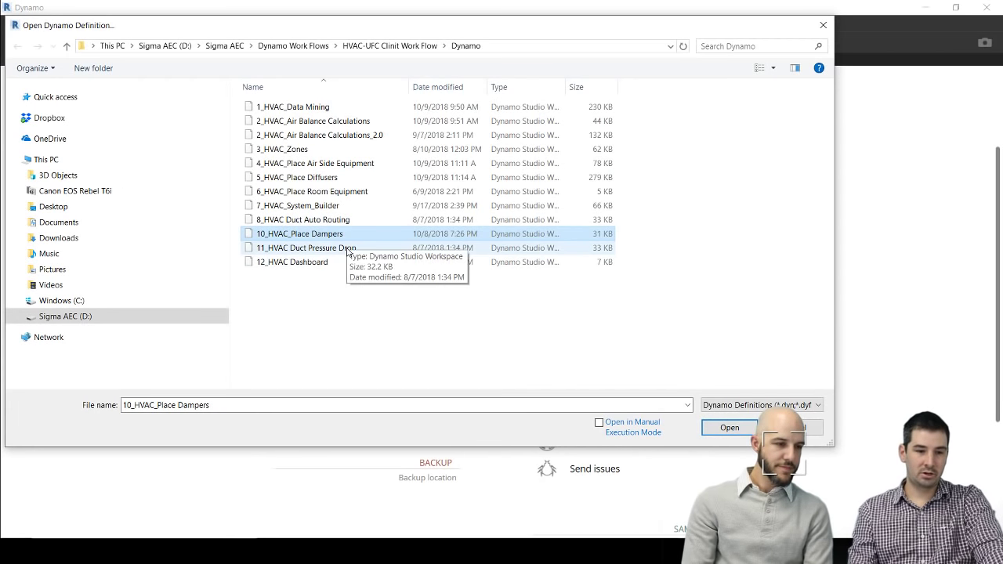
double_click(344, 210)
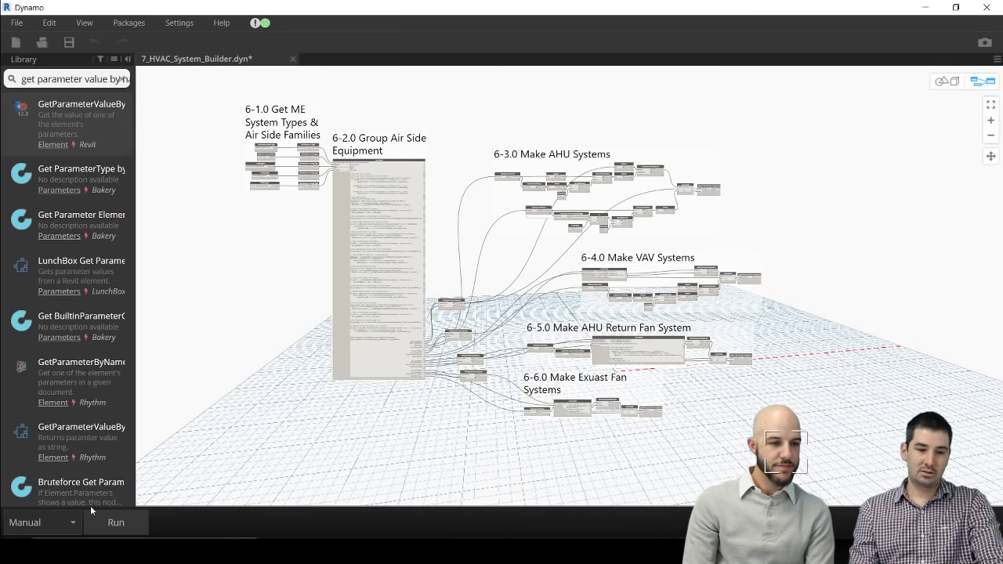
left_click(116, 522)
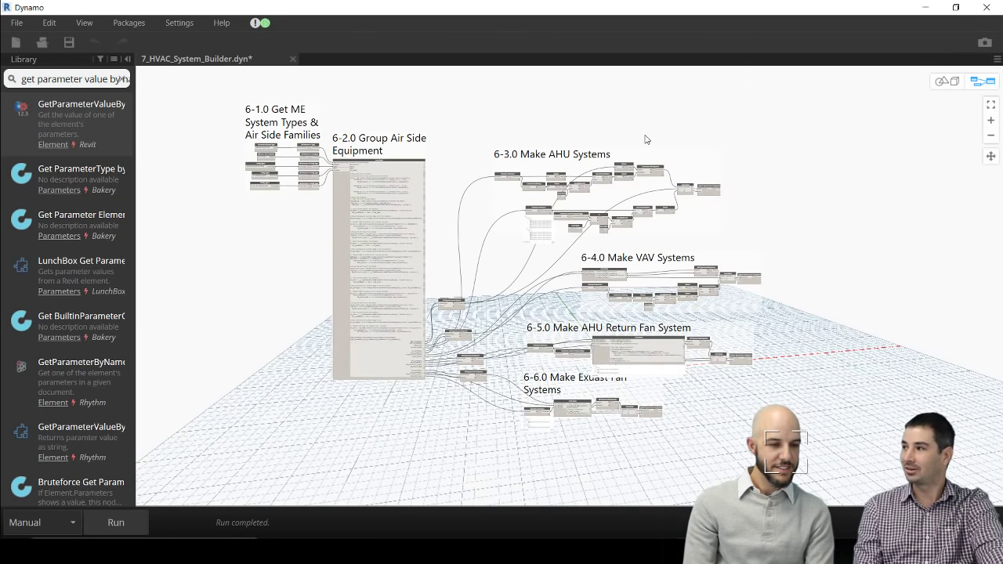
Return to Revit and examine the Mechanical systems in the System Browser, expanding Exhaust Air down to the diffusers of EA-02
left_click(926, 7)
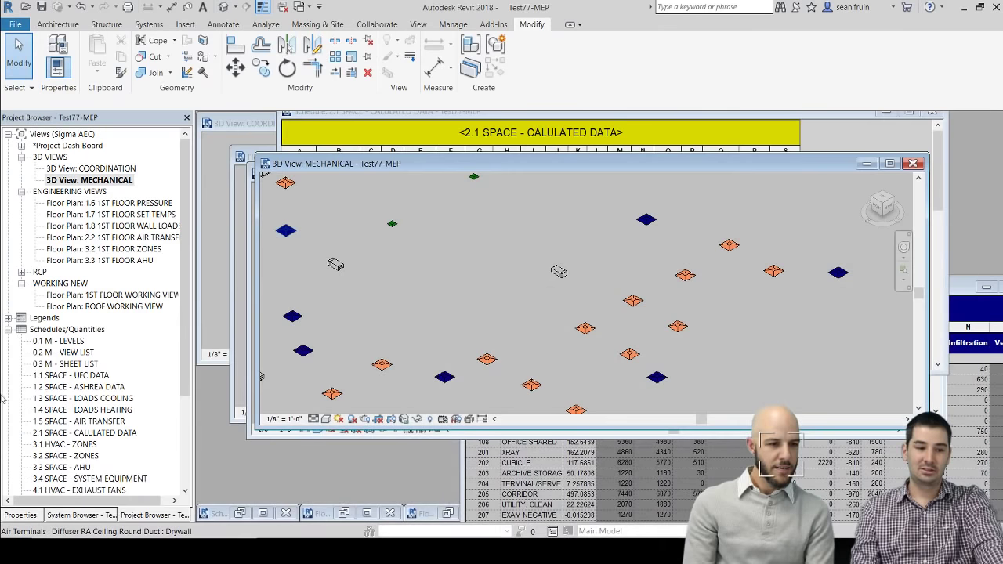
left_click(76, 516)
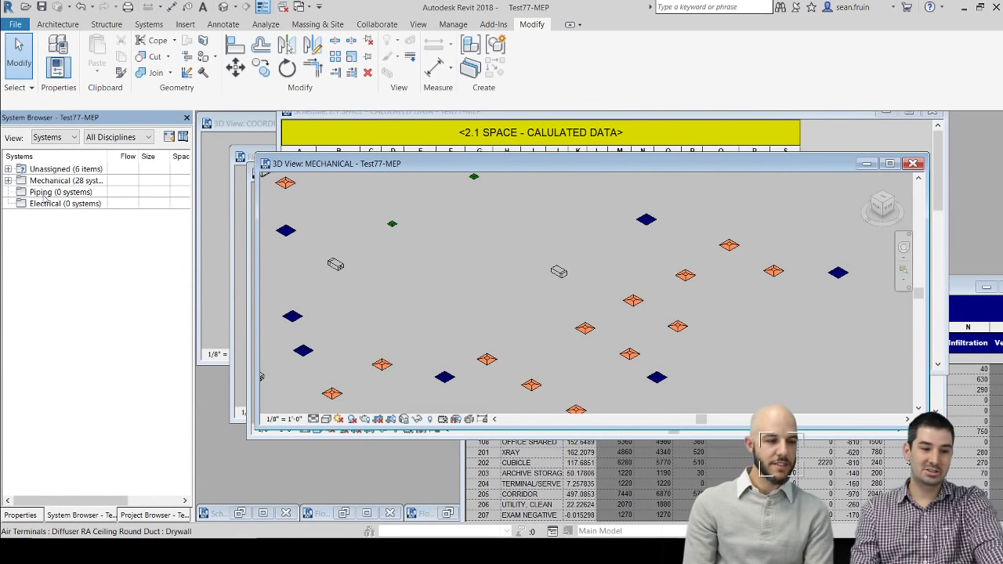
double_click(14, 183)
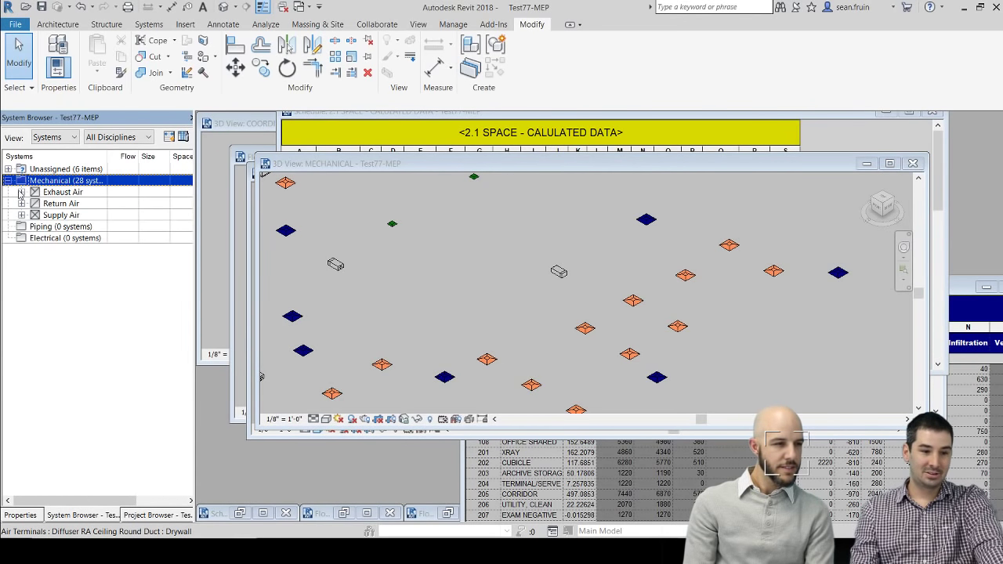
left_click(22, 192)
left_click(35, 203)
left_click(49, 215)
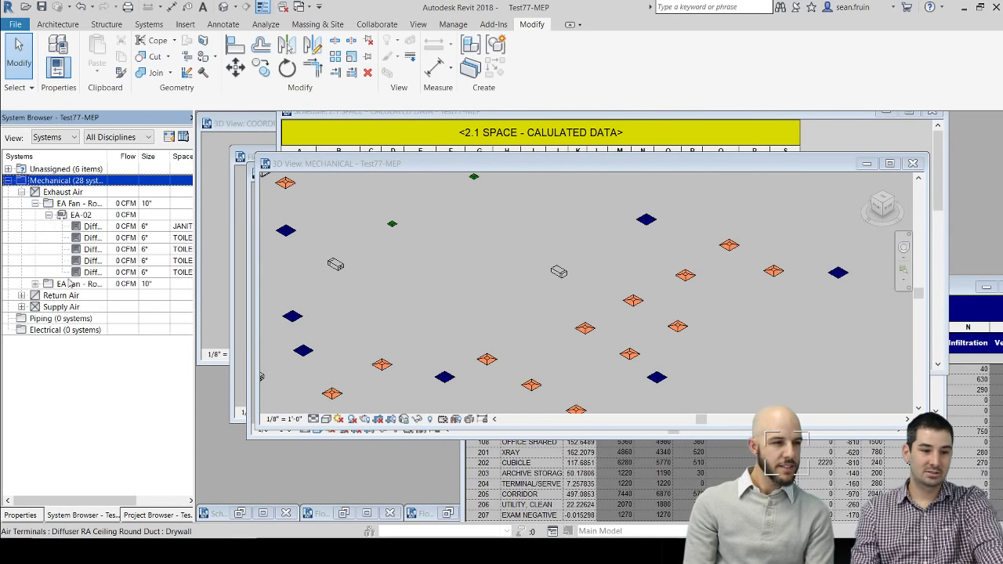
left_click(52, 444)
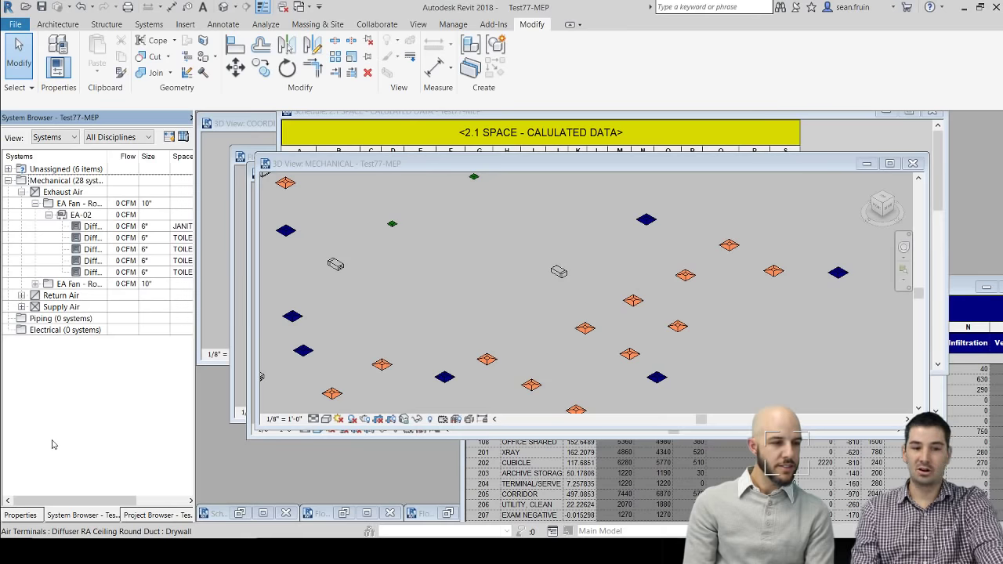
left_click(103, 308)
left_click(115, 249)
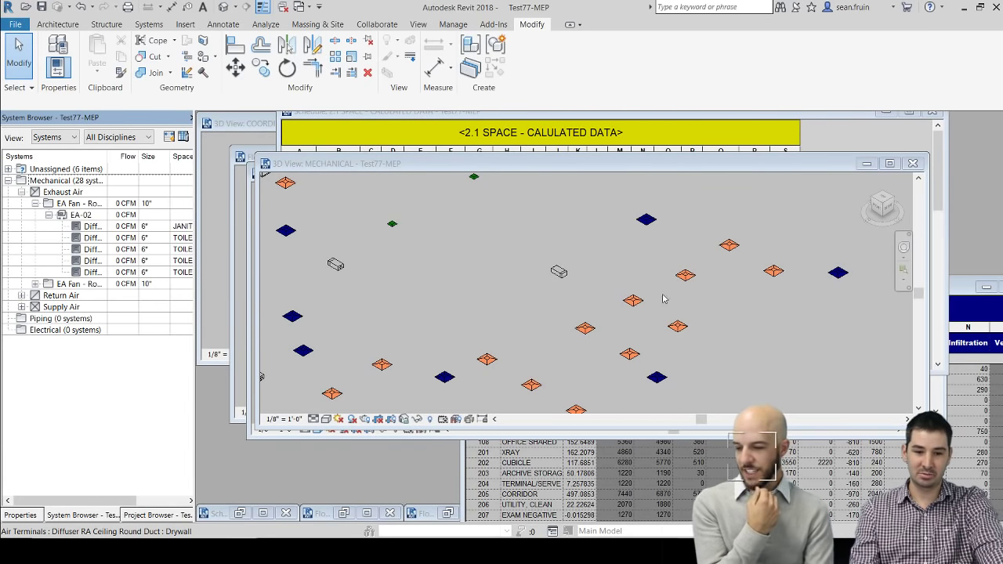
Generate the duct layout for the supply diffusers served by the moved VAV box, using the first Network solution
left_click(634, 301)
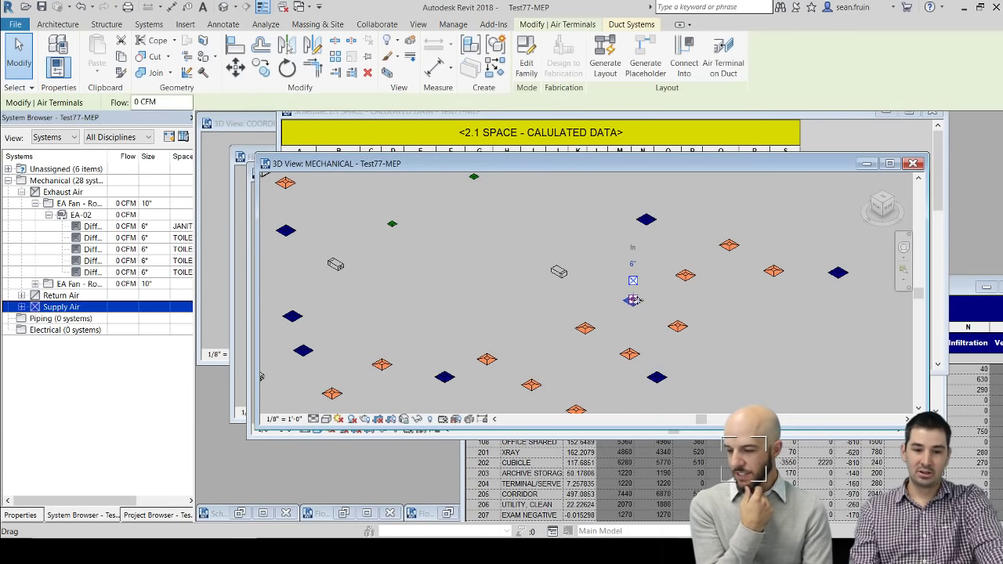
left_click(605, 62)
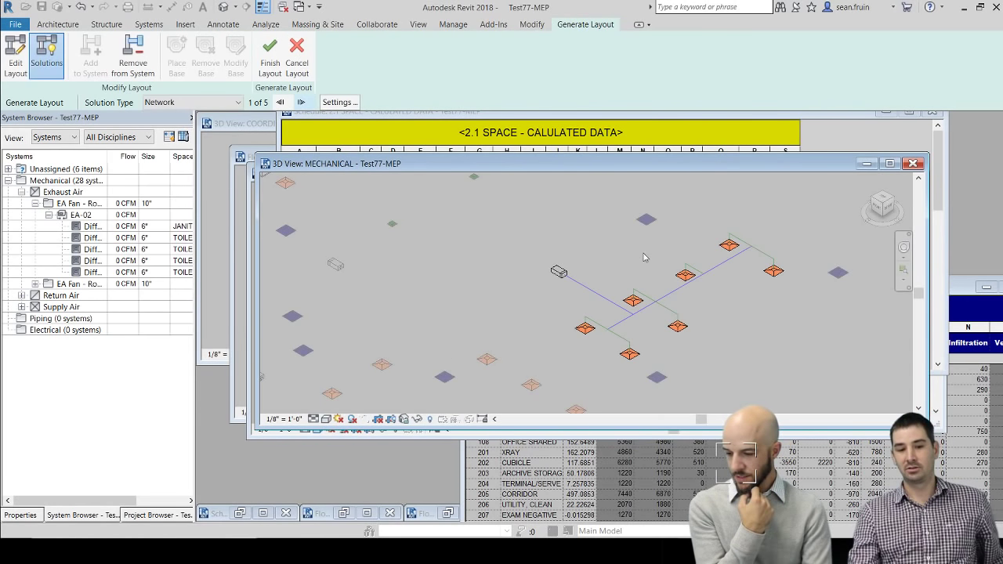
left_click(267, 55)
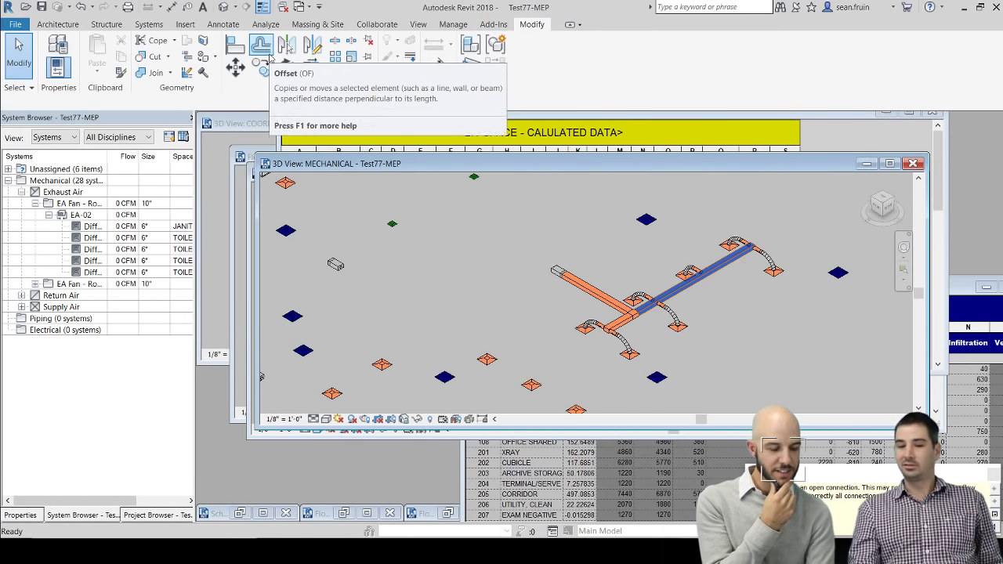
left_click(740, 296)
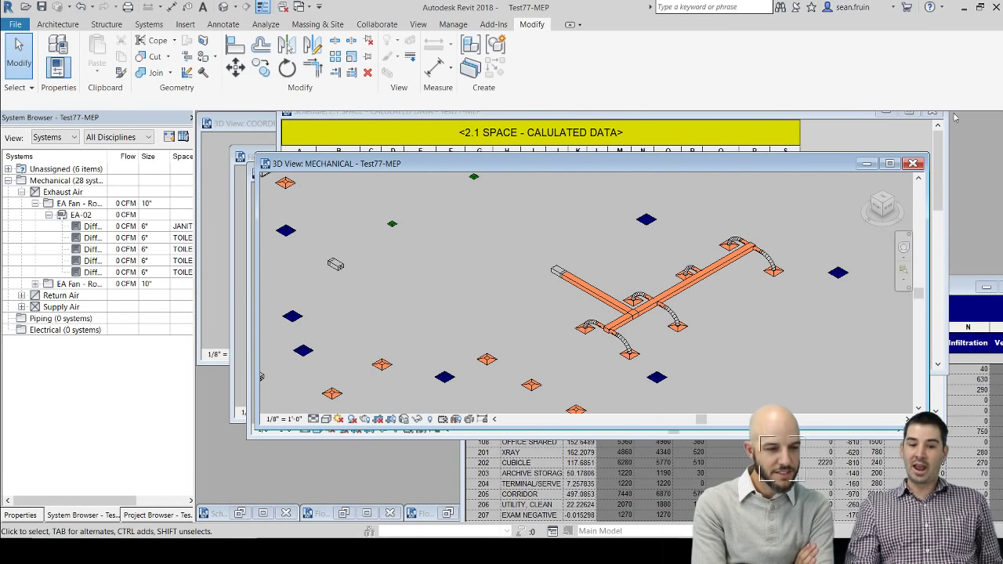
Select the longest duct of the new supply layout, move the MECHANICAL 3D view off the schedule, and display the duct's properties
left_click(735, 264)
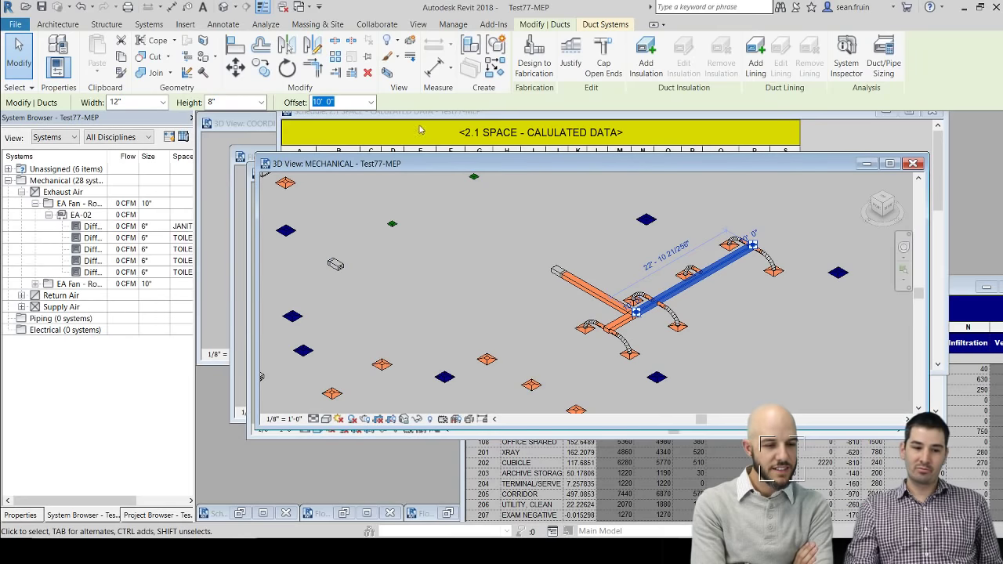
left_click_drag(387, 166, 448, 227)
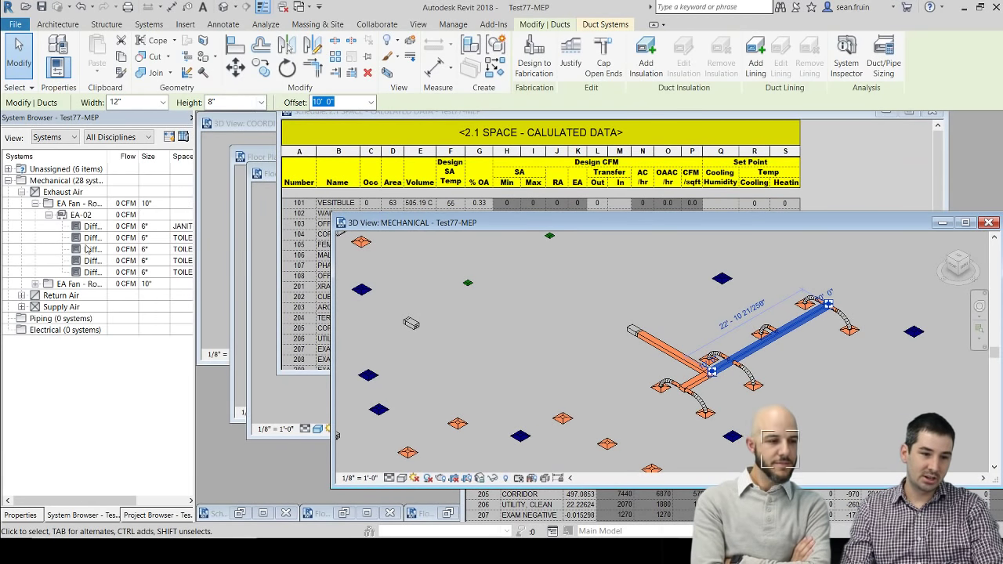
left_click(24, 516)
left_click(77, 514)
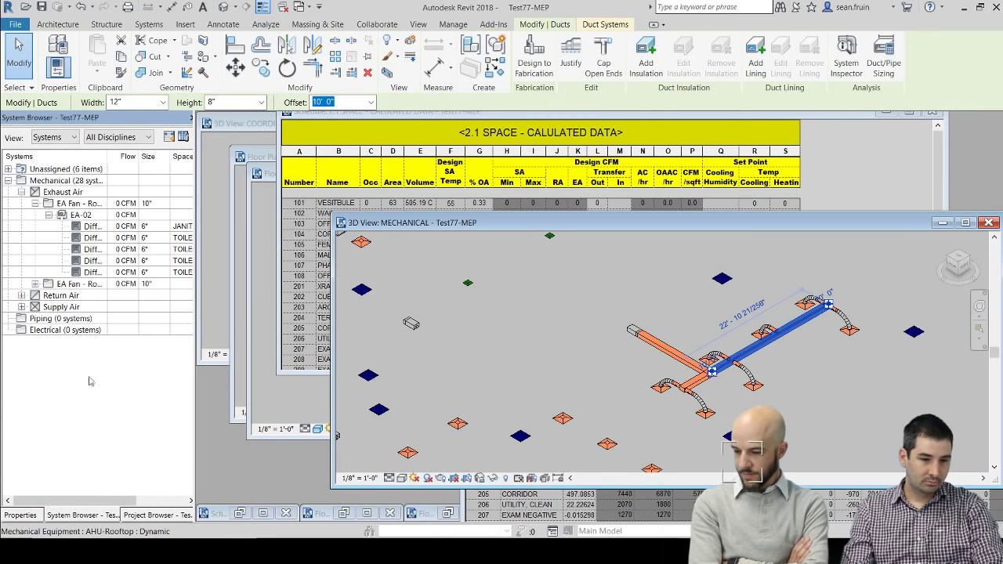
left_click(20, 515)
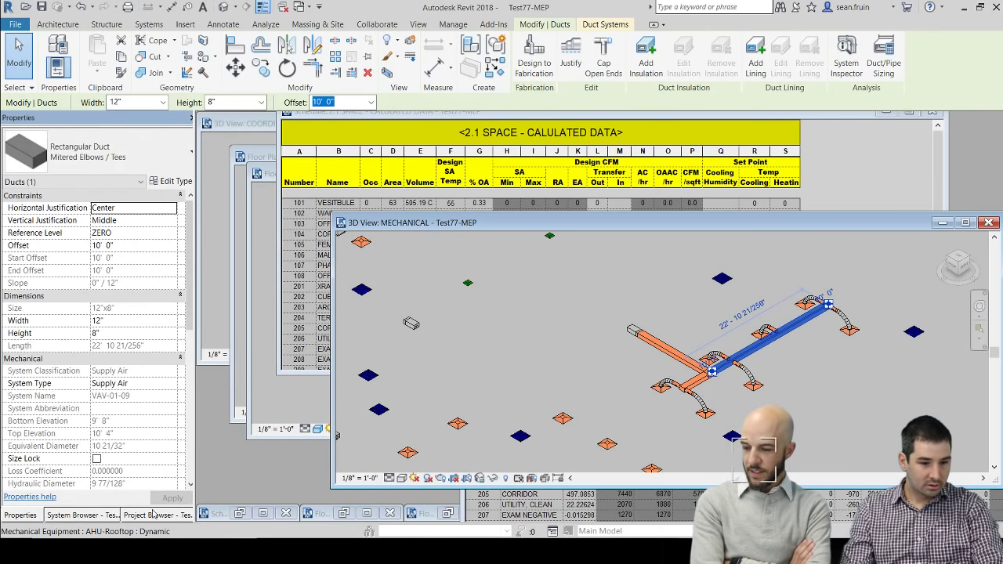
Open the 1.6 1ST FLOOR PRESSURE floor plan from the engineering views
left_click(149, 516)
double_click(132, 206)
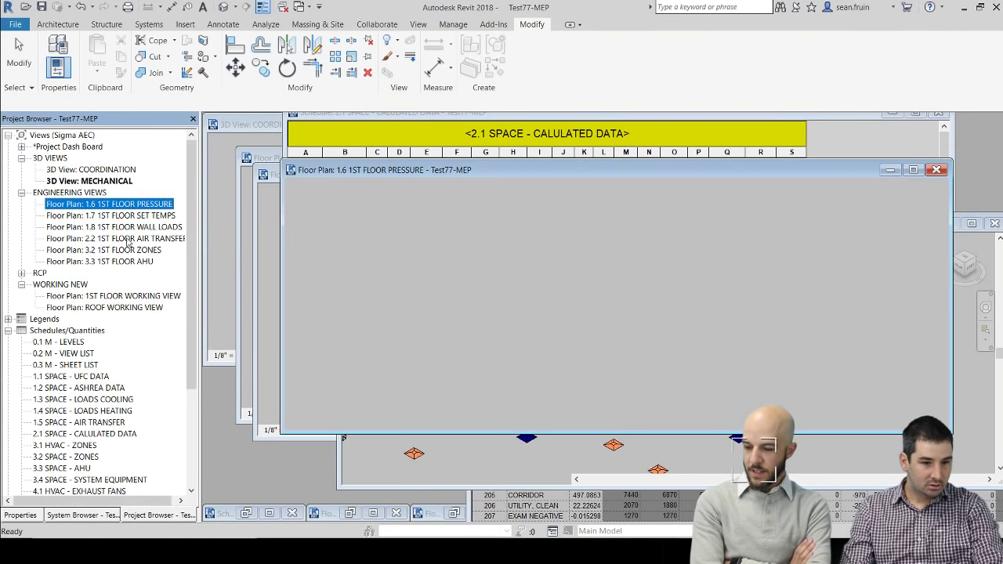
Examine the selected duct and the duct layout in the waiting room on the 1ST FLOOR PRESSURE plan, clearing the duct selection
scroll(589, 250, "down", 4)
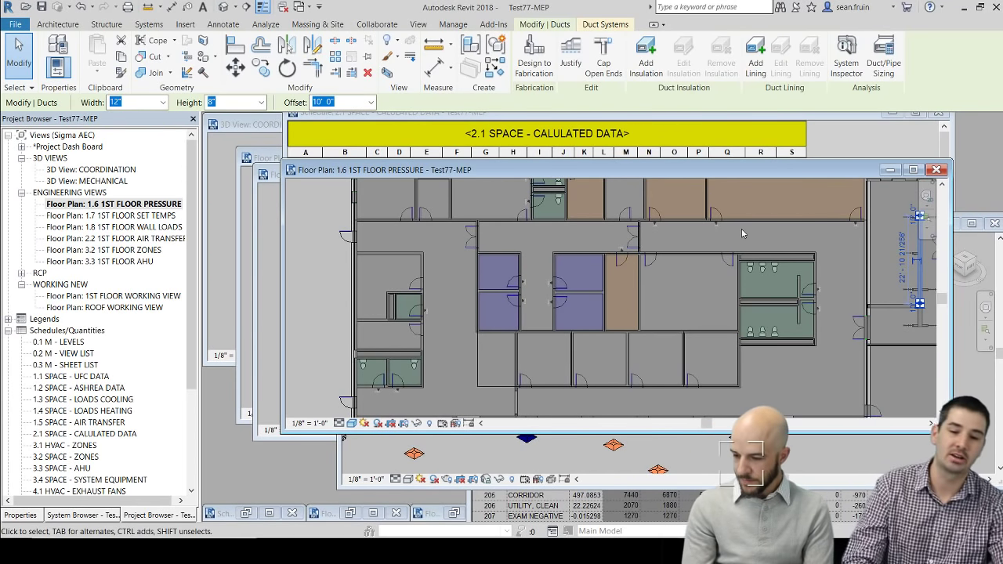
middle_click_drag(917, 274, 681, 312)
scroll(682, 312, "up", 3)
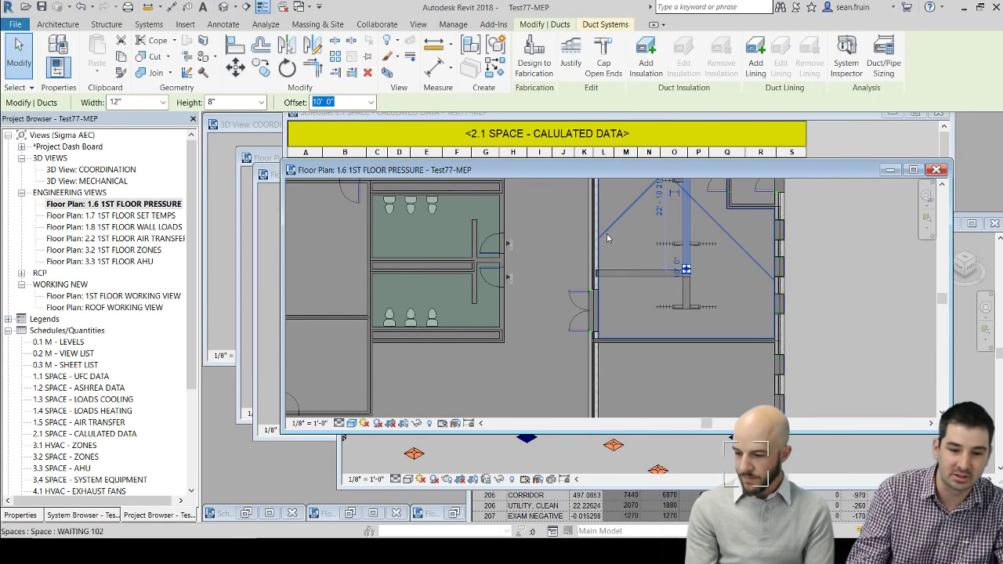
left_click(610, 235)
scroll(572, 291, "down", 4)
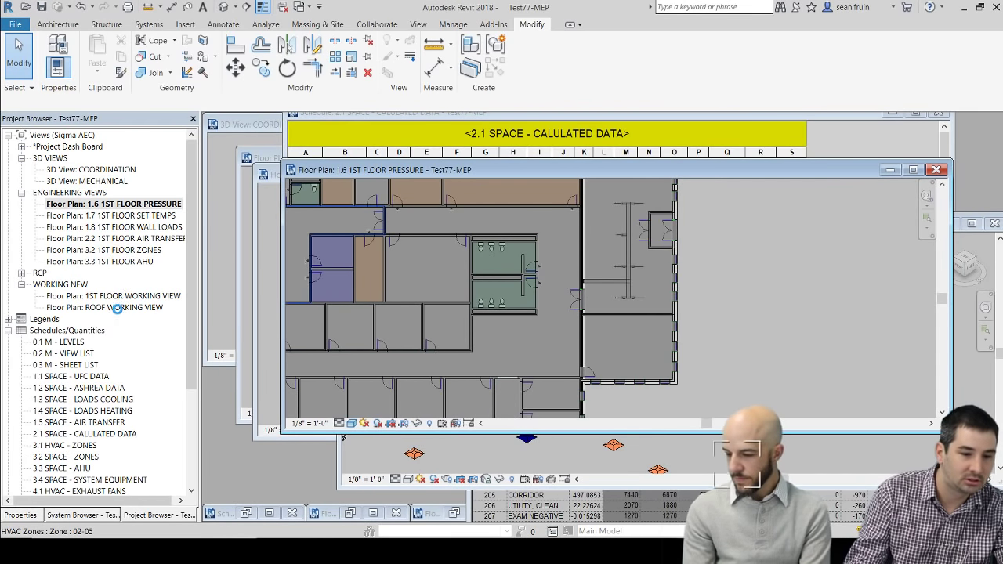
Open the ROOF WORKING VIEW floor plan and look at the rooftop units and fans placed on the roof
double_click(118, 308)
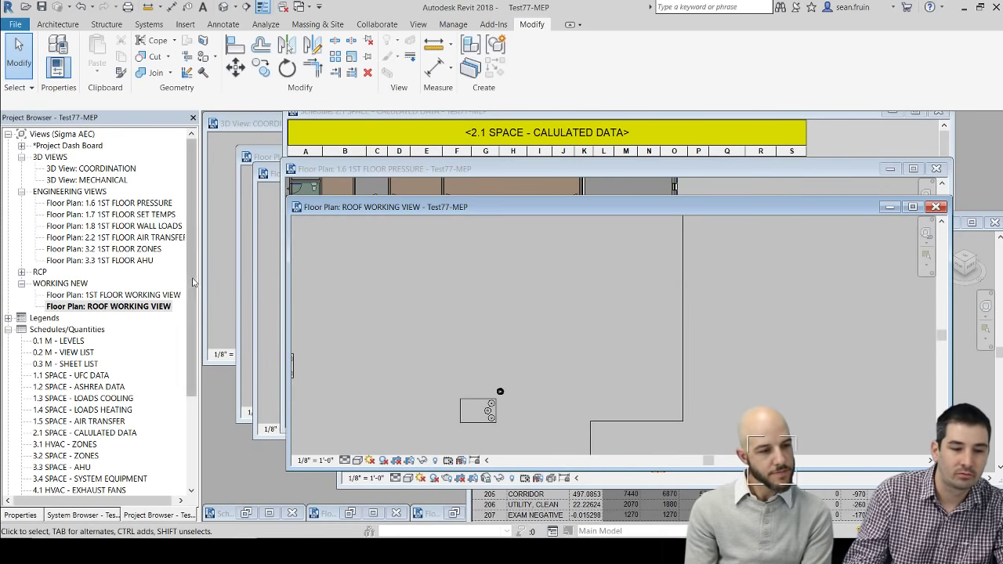
scroll(546, 369, "down", 2)
middle_click_drag(335, 359, 497, 257)
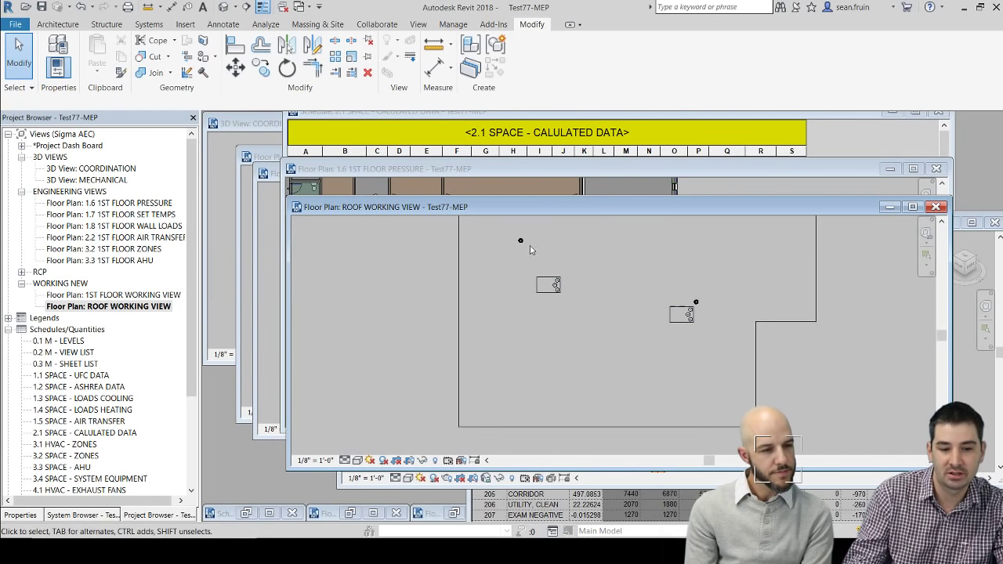
Open the 1ST FLOOR WORKING VIEW floor plan and tag all untagged air terminals with the Diffuser Tag, without leaders
double_click(152, 295)
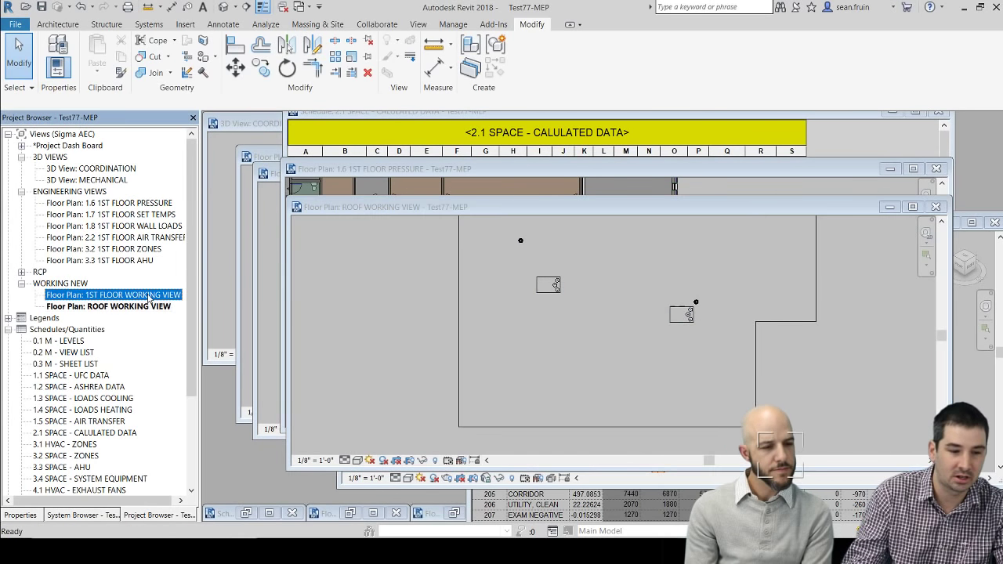
scroll(676, 311, "up", 5)
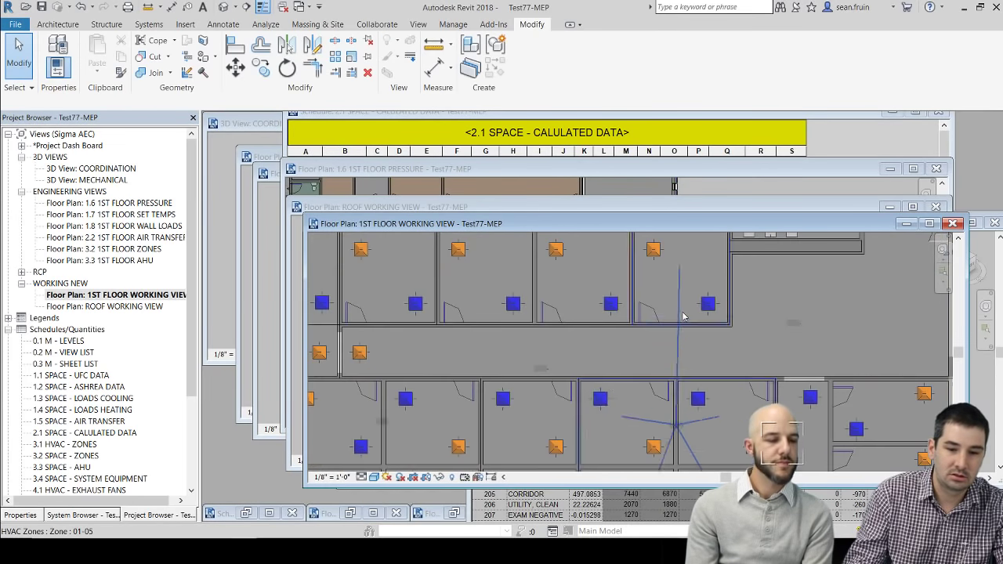
left_click(225, 24)
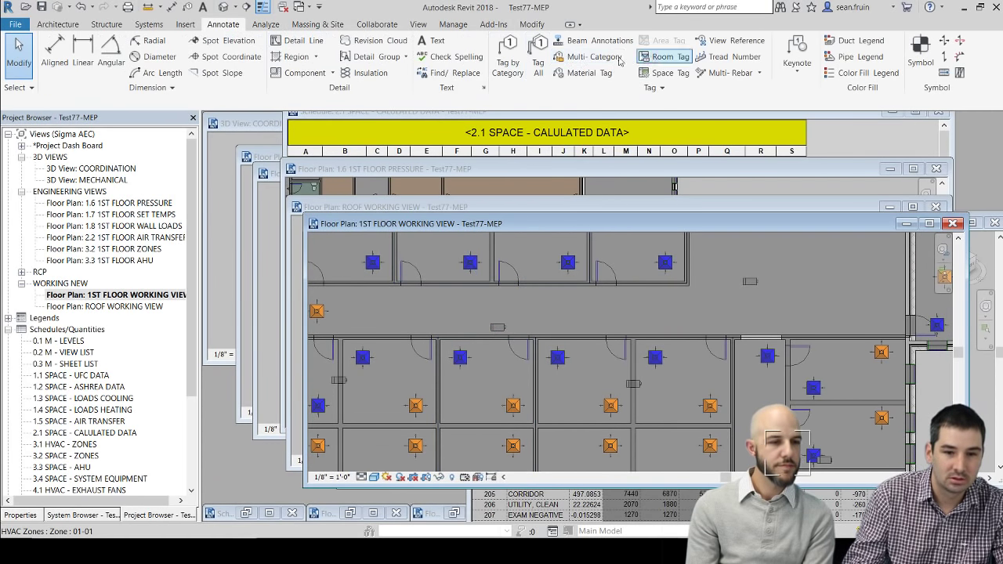
left_click(539, 62)
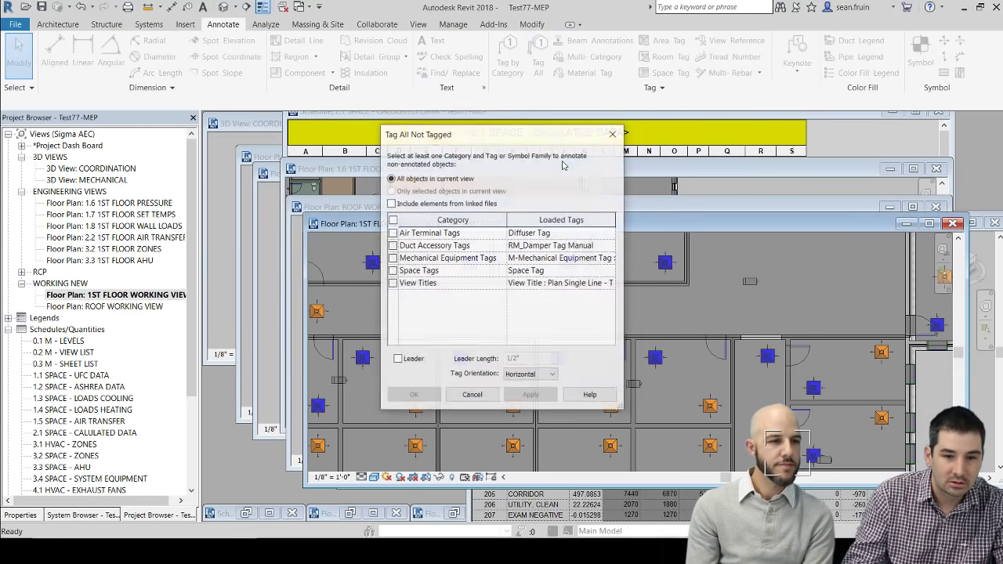
left_click(393, 233)
left_click(524, 399)
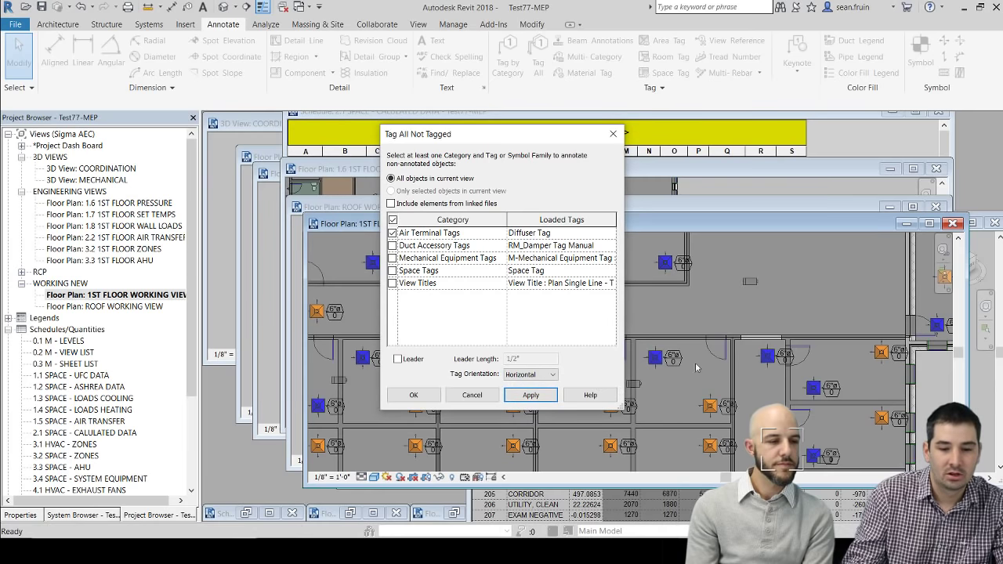
left_click(420, 397)
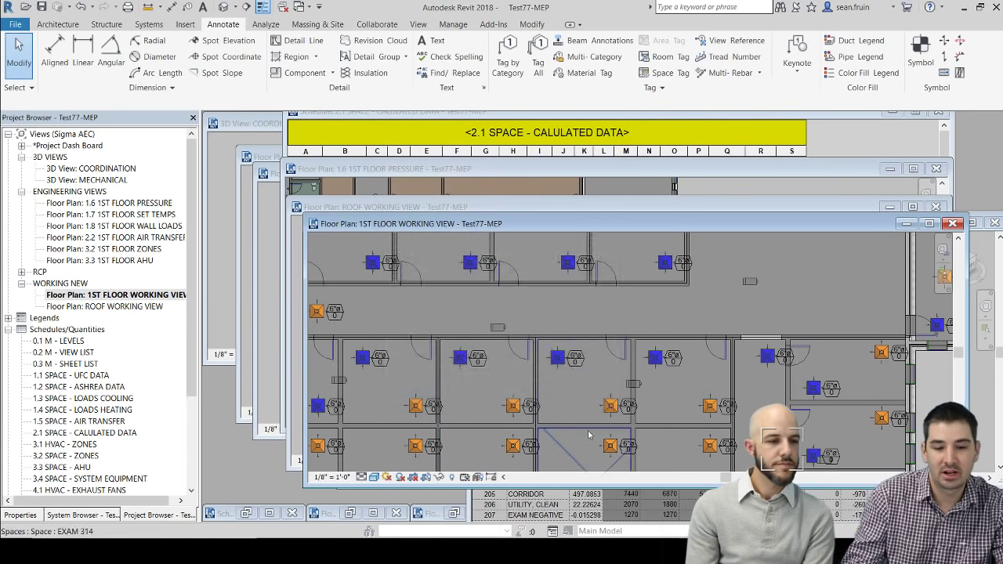
middle_click_drag(589, 436, 696, 390)
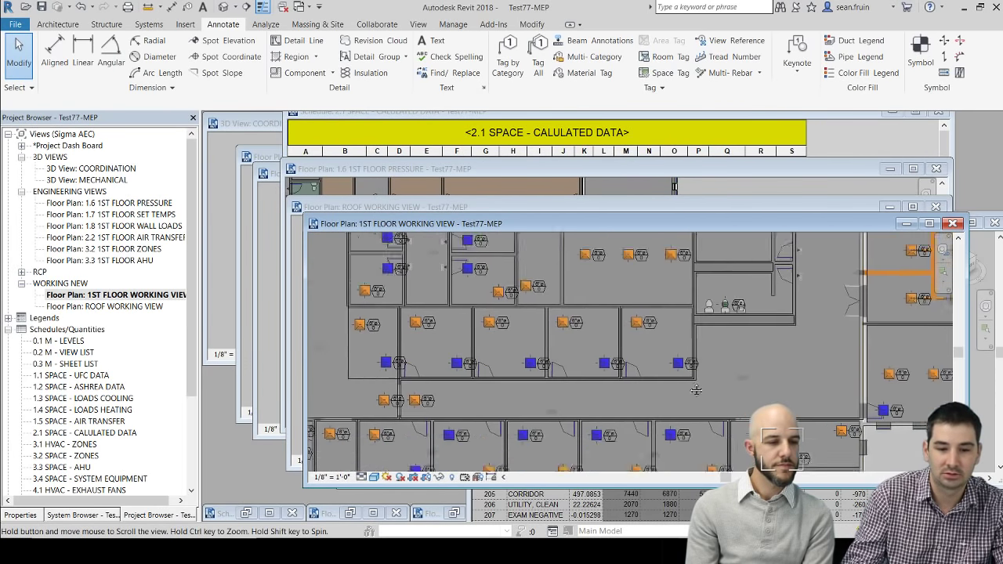
scroll(632, 227, "up", 2)
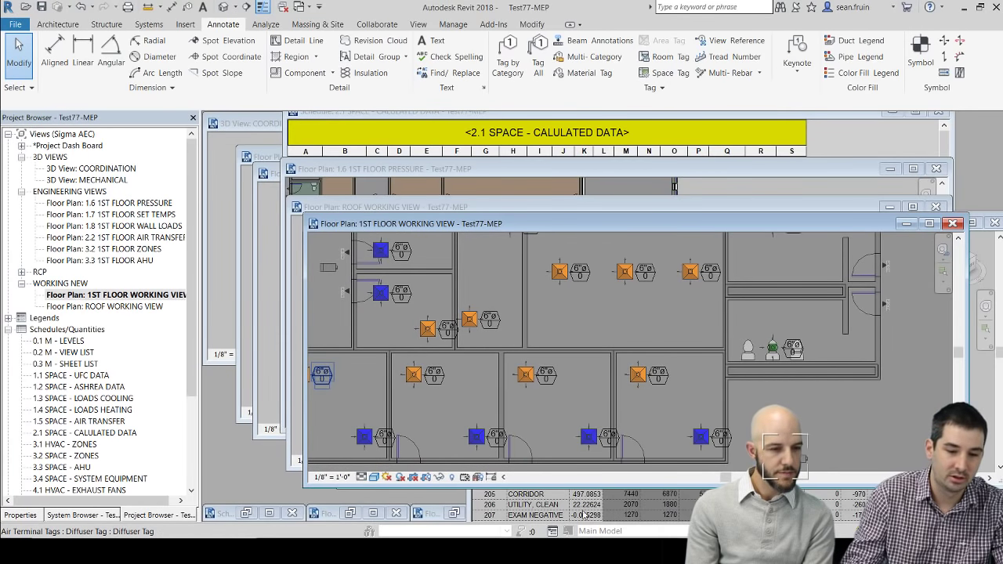
Switch to Dynamo and close the 7_HVAC_System_Builder graph without saving its changes
mouse_move(693, 552)
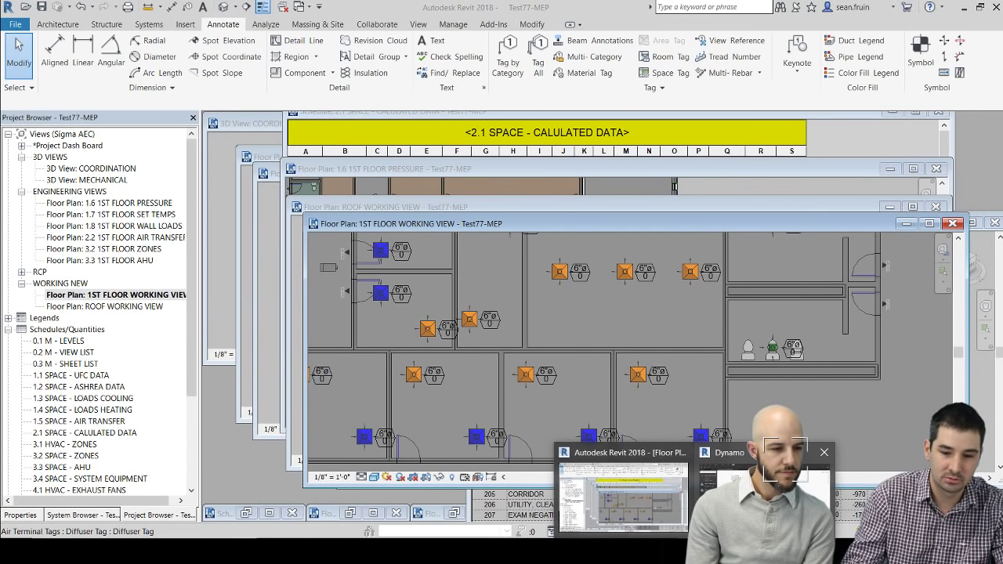
left_click(669, 452)
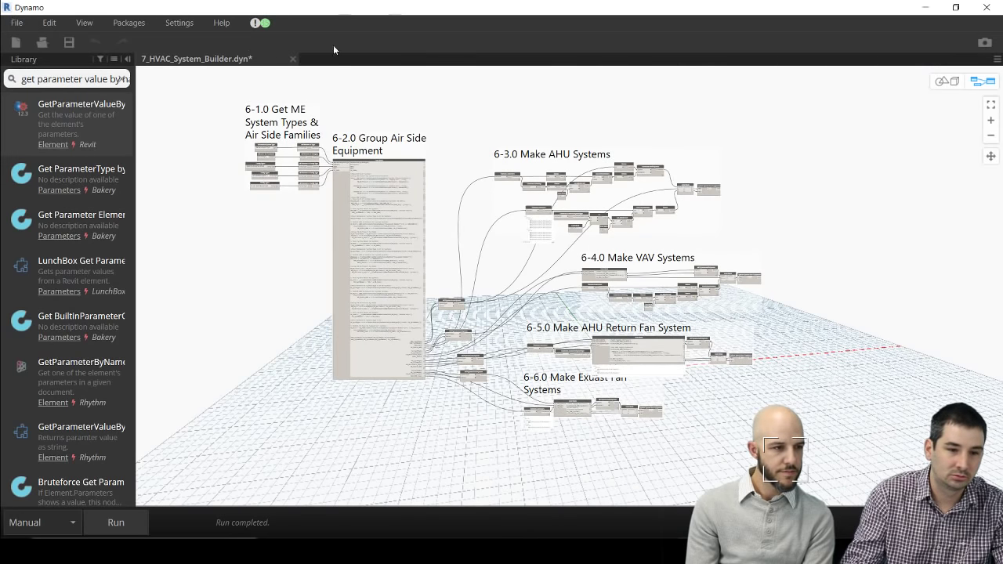
left_click(293, 59)
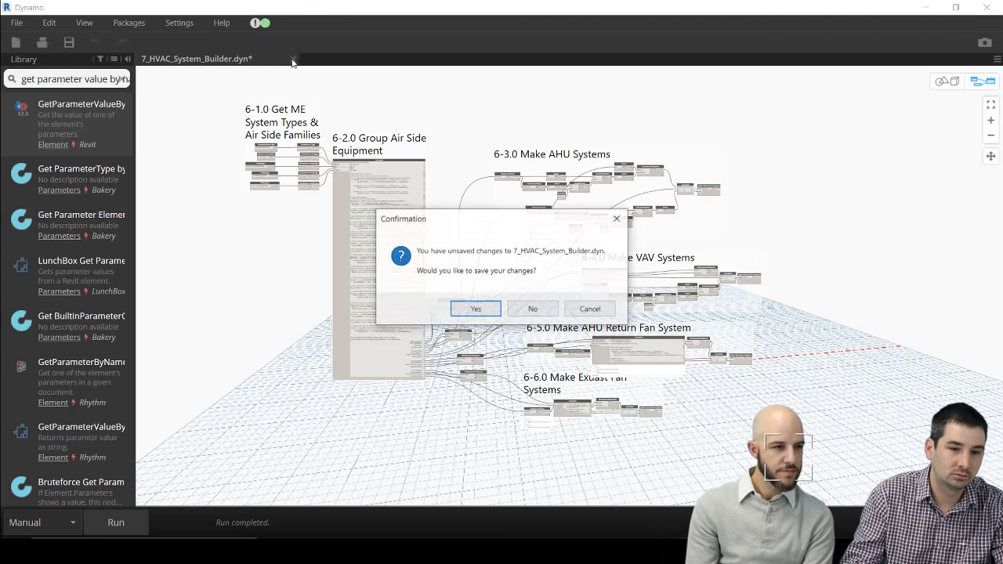
left_click(527, 308)
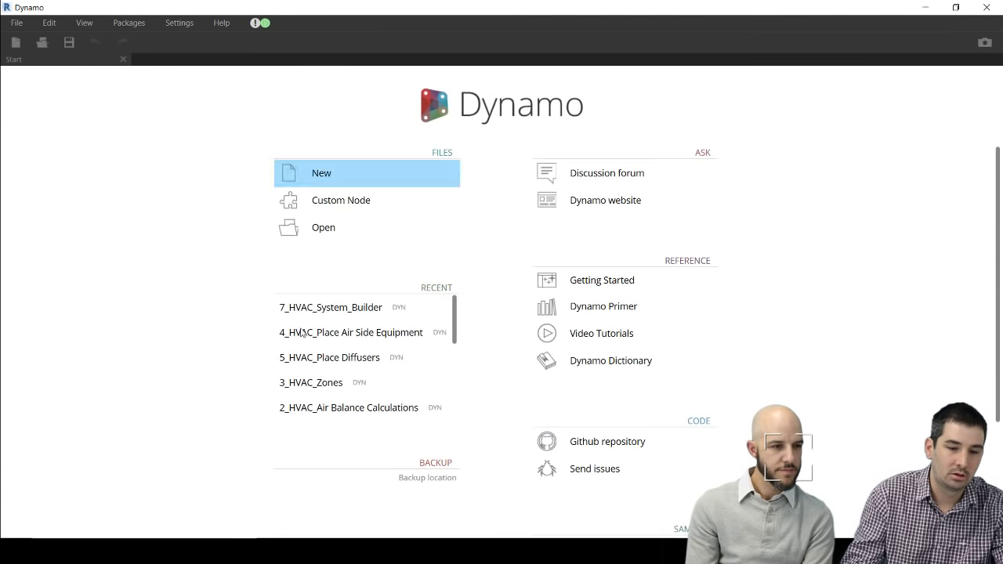
Open the 2_HVAC_Air Balance Calculations graph and run it to fill in the diffuser and equipment parameters
left_click(345, 235)
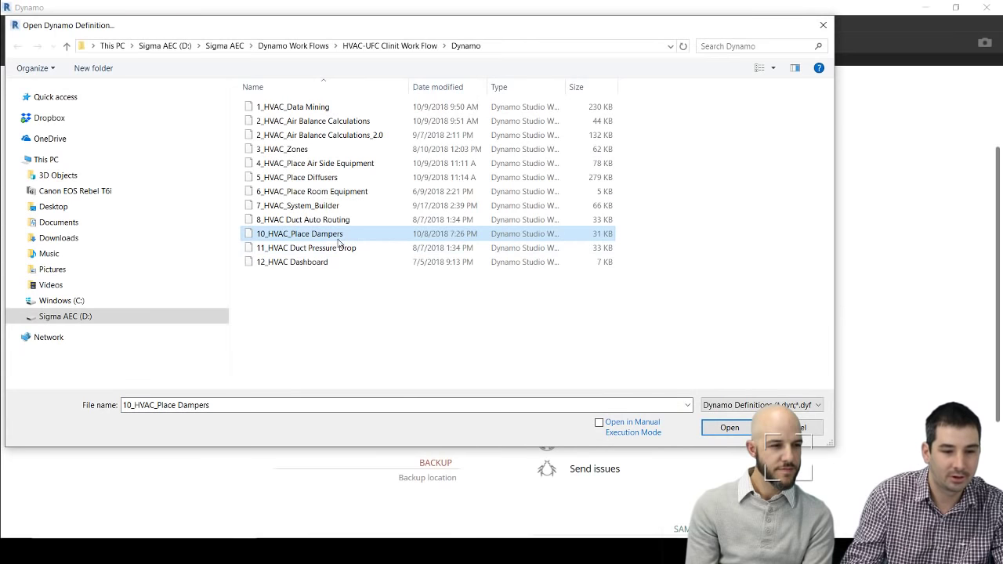
double_click(357, 134)
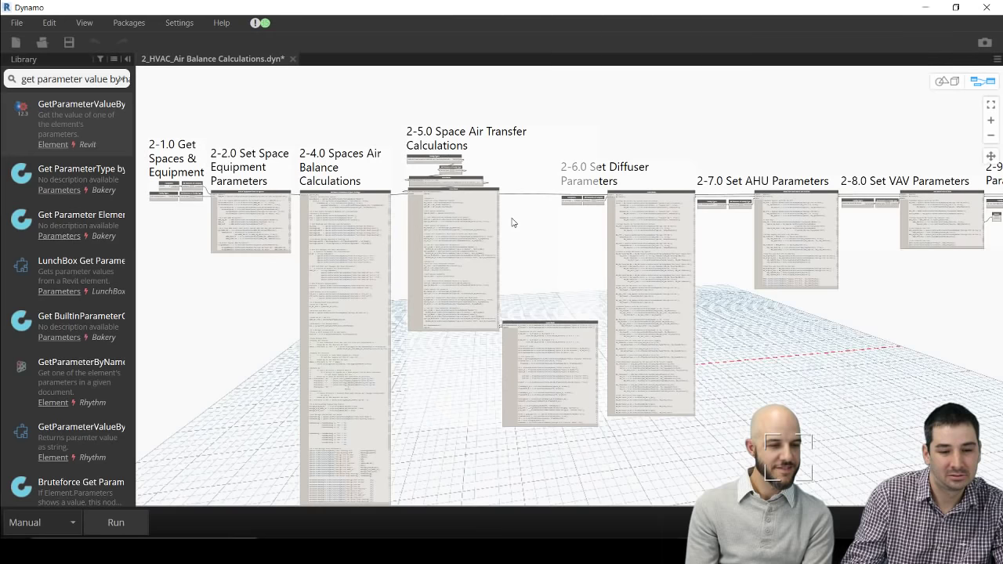
left_click(116, 522)
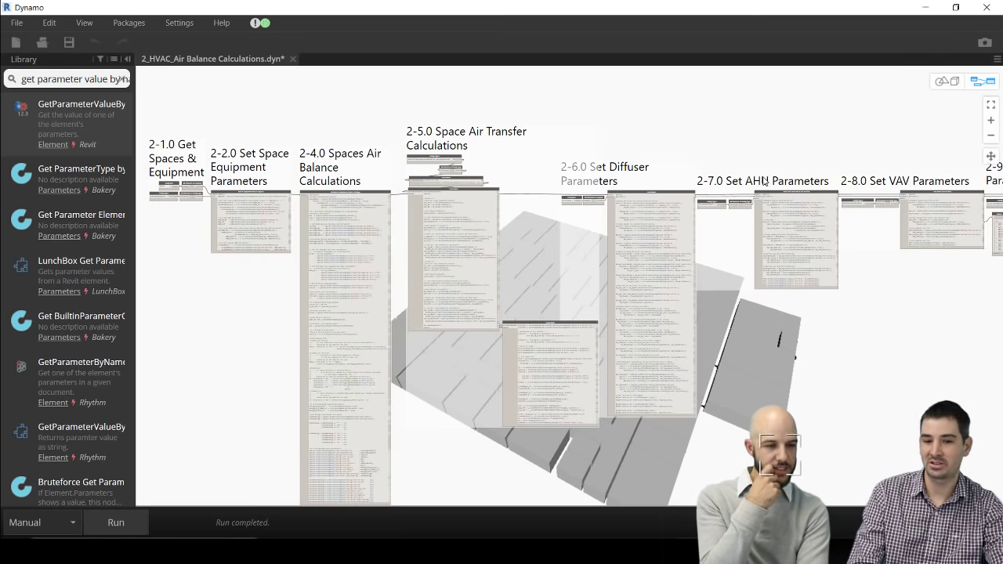
scroll(925, 179, "right", 4)
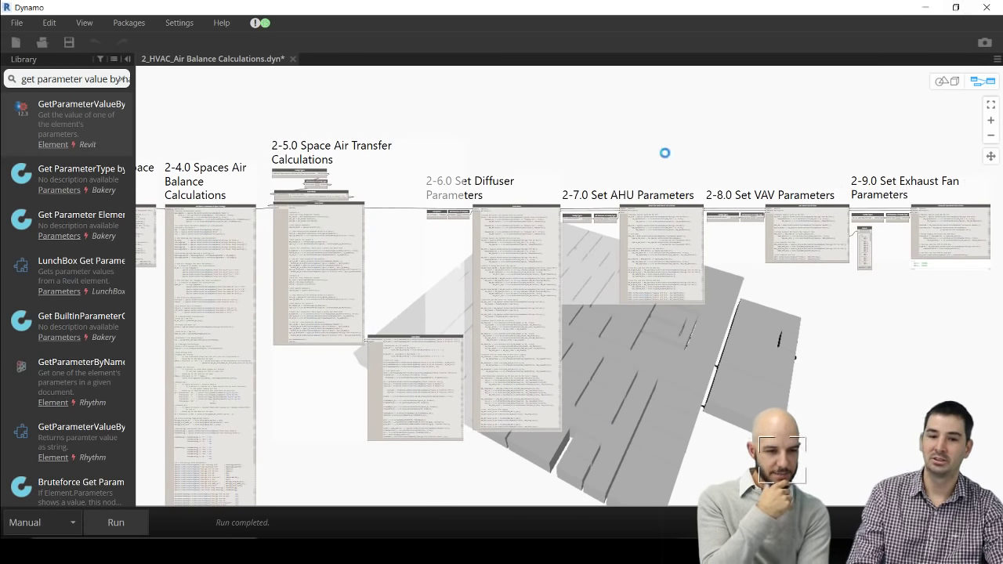
Return to Revit and copy the row of three ceiling diffusers in OFFICE SHARED 108 to form a second row below it
left_click(926, 7)
scroll(688, 282, "up", 2)
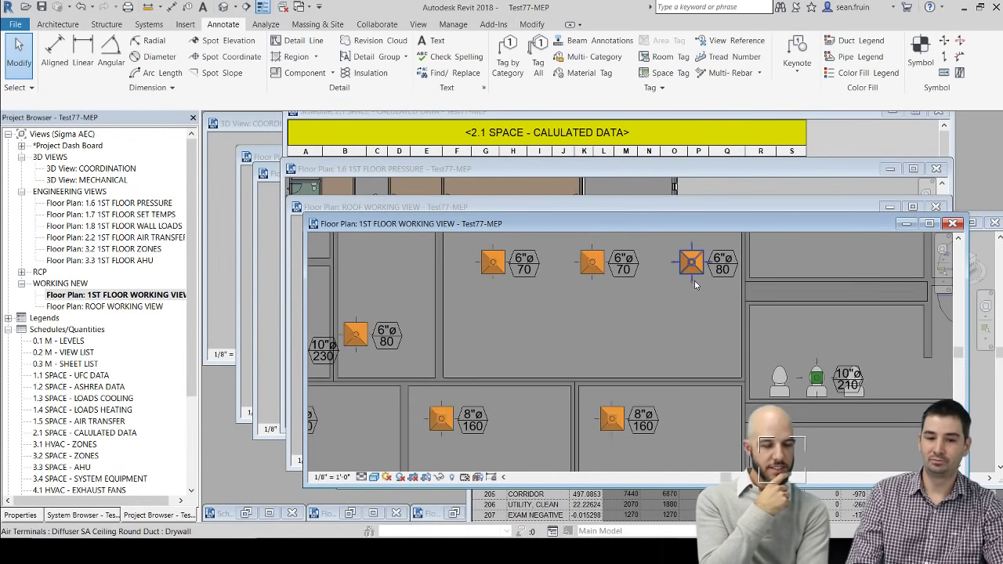
left_click(693, 271)
left_click(485, 292, "ctrl")
left_click(485, 292)
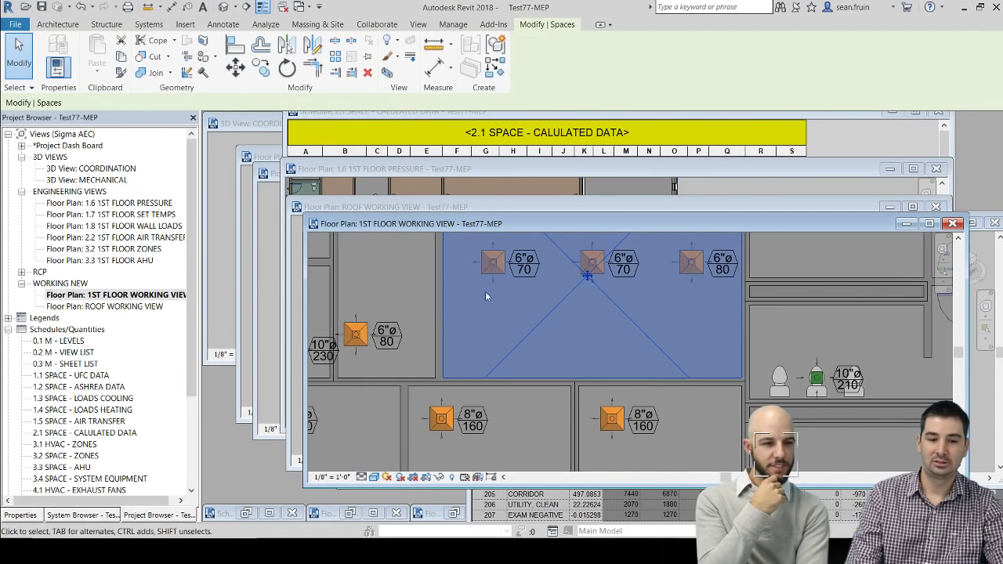
key("Escape")
left_click(493, 265)
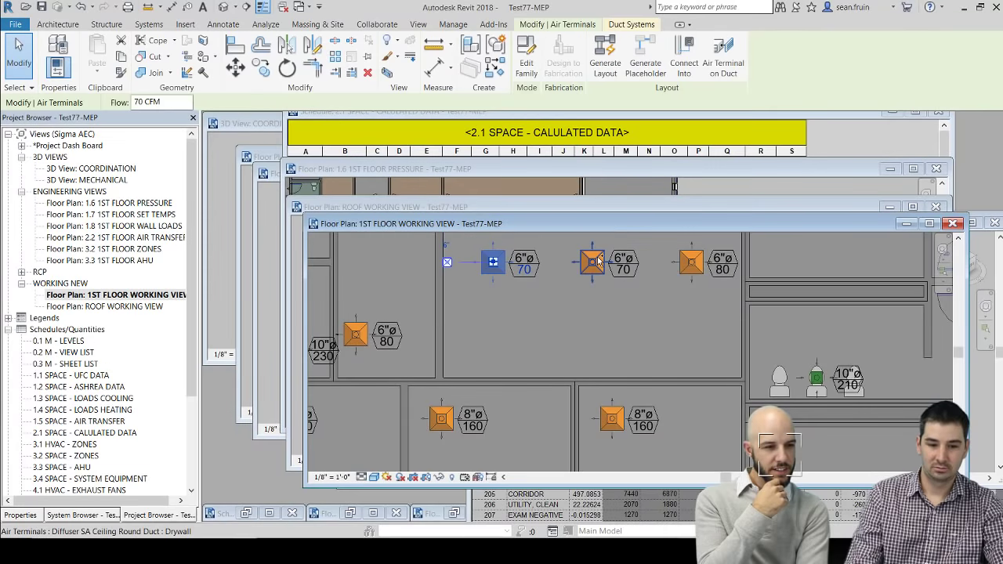
left_click(593, 261, "ctrl")
left_click(692, 263, "ctrl")
mouse_move(691, 262)
left_mouse_down()
mouse_move(695, 321)
mouse_move(667, 363)
left_mouse_up()
key("Escape")
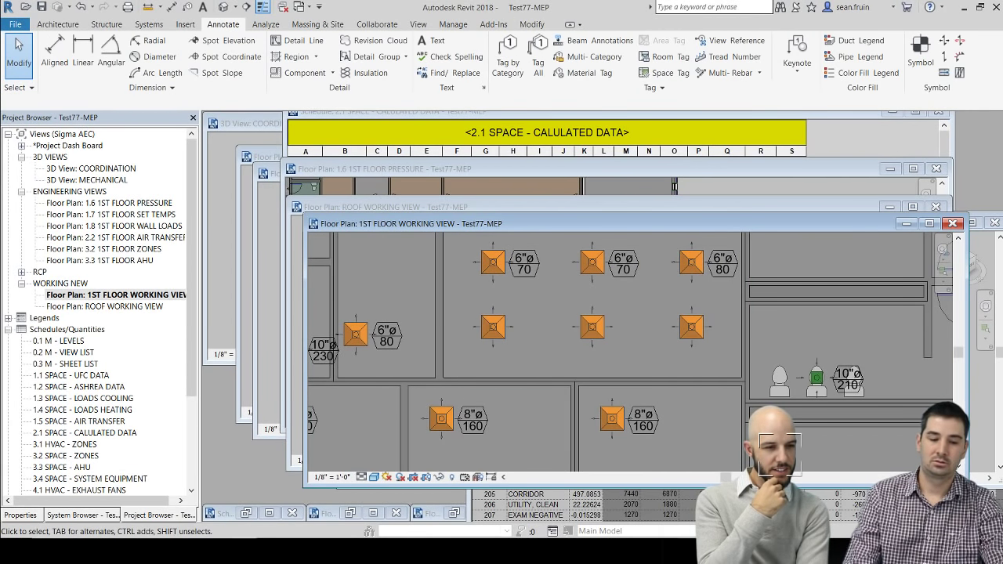
Rerun the air balance graph in Dynamo to redistribute the airflow among the diffusers, and return to the Revit floor plan
left_click(776, 517)
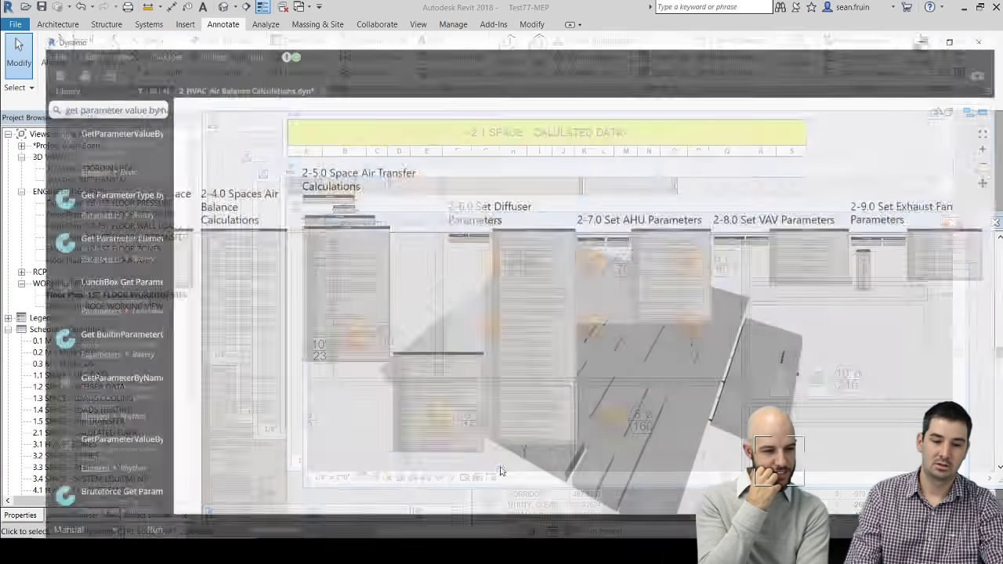
left_click(128, 524)
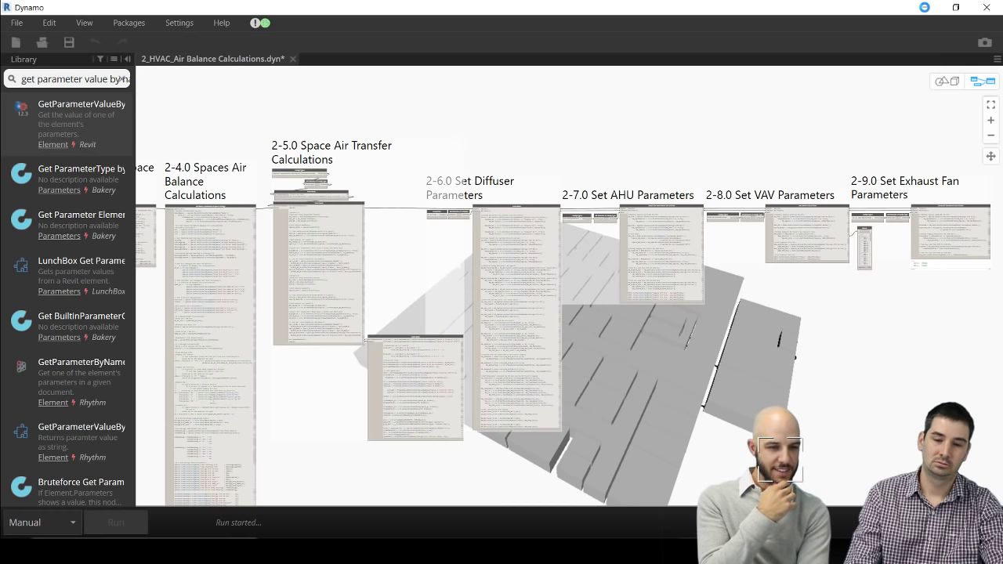
left_click(925, 7)
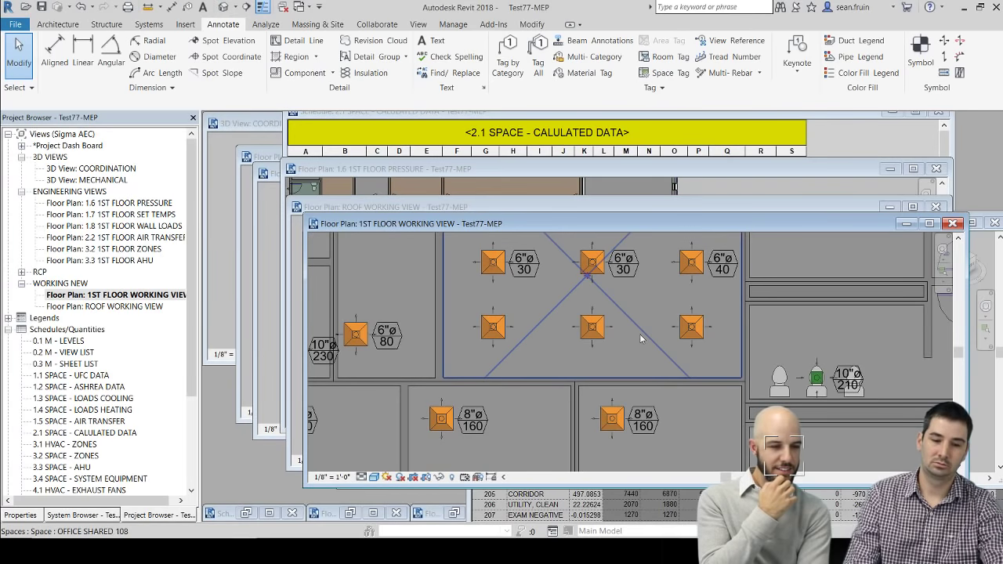
Tag one of the copied diffusers in OFFICE SHARED 108, using an attached-end leader
left_click(582, 325)
mouse_move(518, 333)
left_mouse_down()
mouse_move(508, 331)
mouse_move(517, 337)
mouse_move(572, 259)
mouse_move(600, 351)
mouse_move(516, 332)
left_mouse_up()
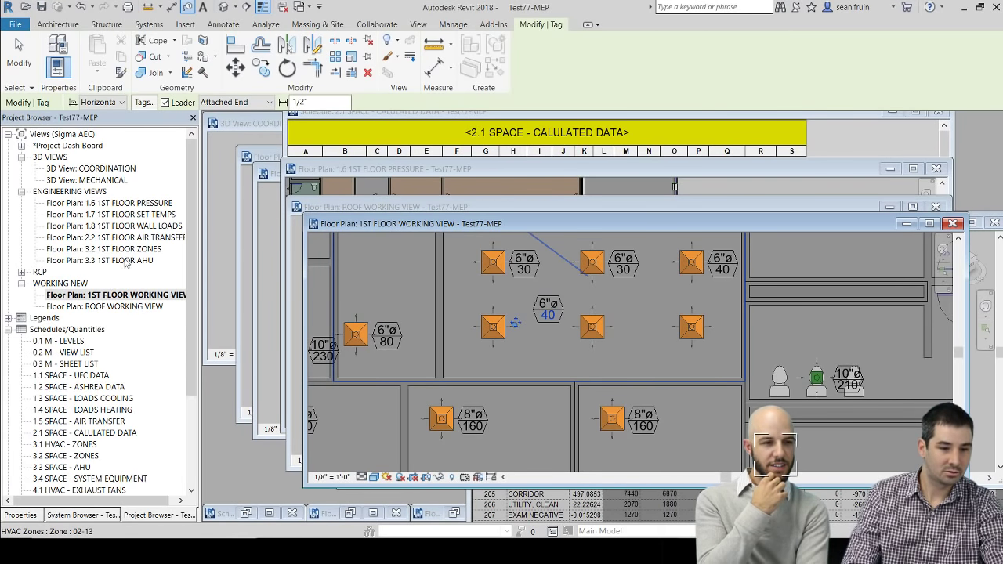
Open the 4.2 HVAC - RTU schedule, set the %Outdoor Air of RTU 01 to 0.25, and minimize the schedule
scroll(66, 386, "down", 3)
scroll(79, 392, "down", 1)
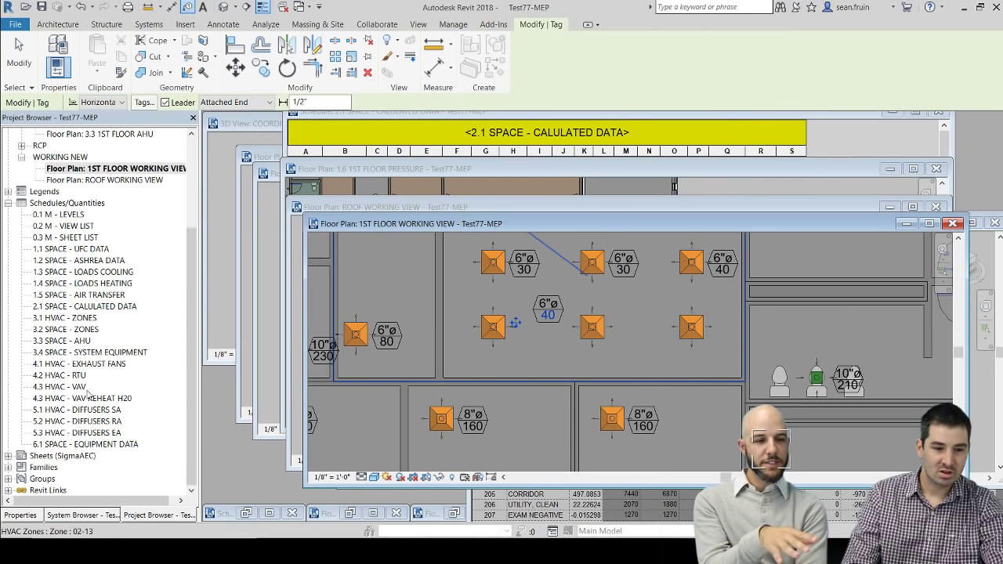
left_click(70, 375)
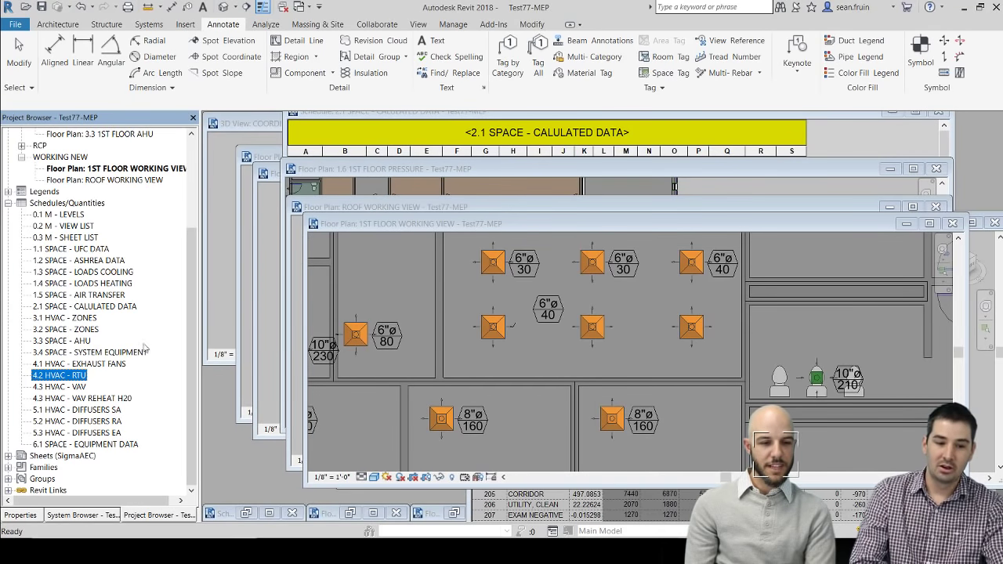
double_click(76, 376)
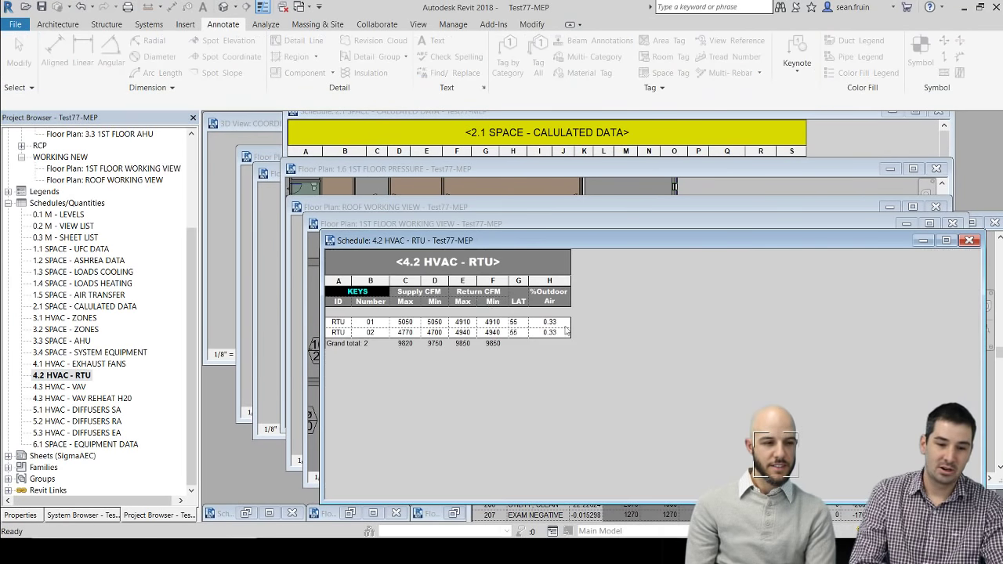
left_click(562, 321)
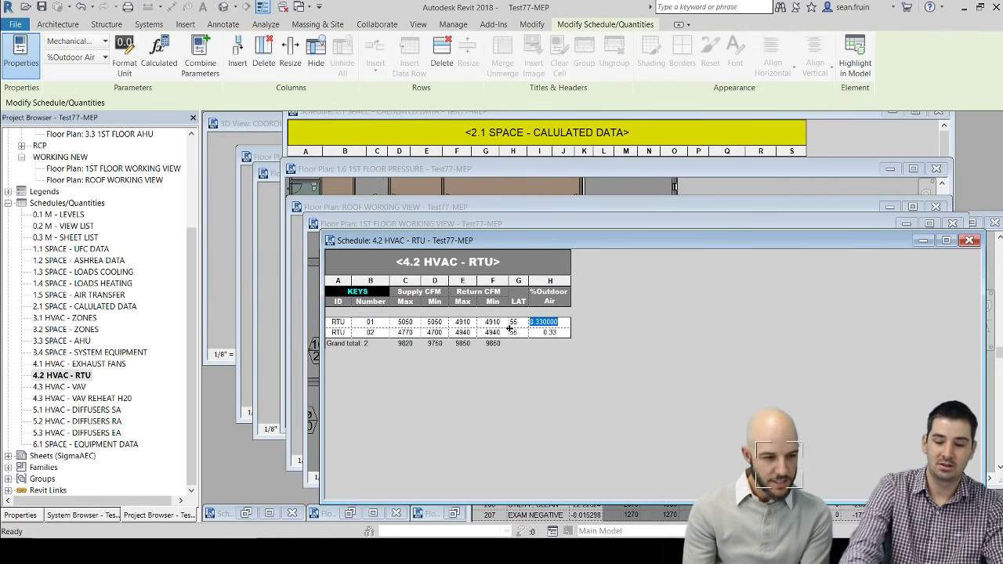
type("0.25")
key("Return")
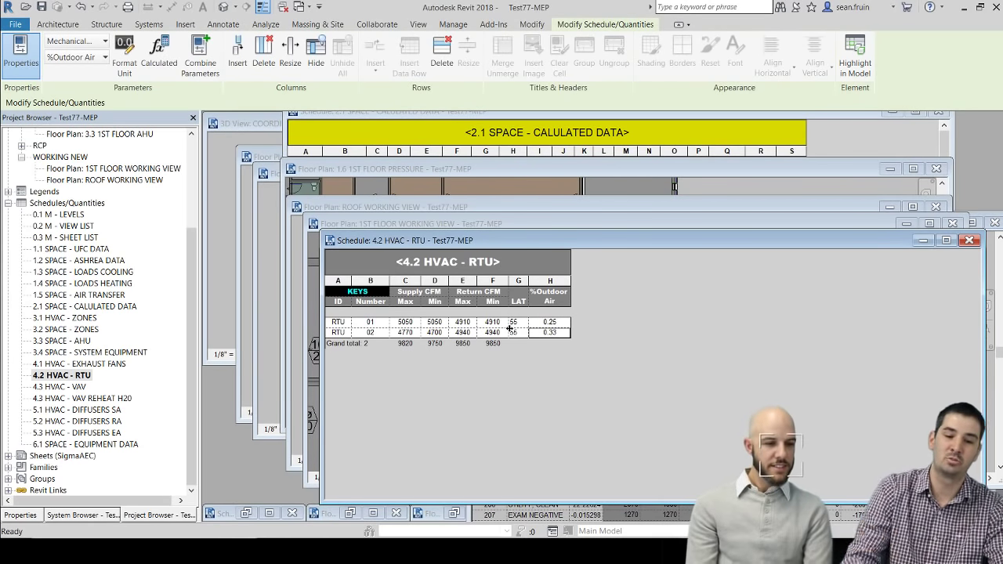
left_click(925, 240)
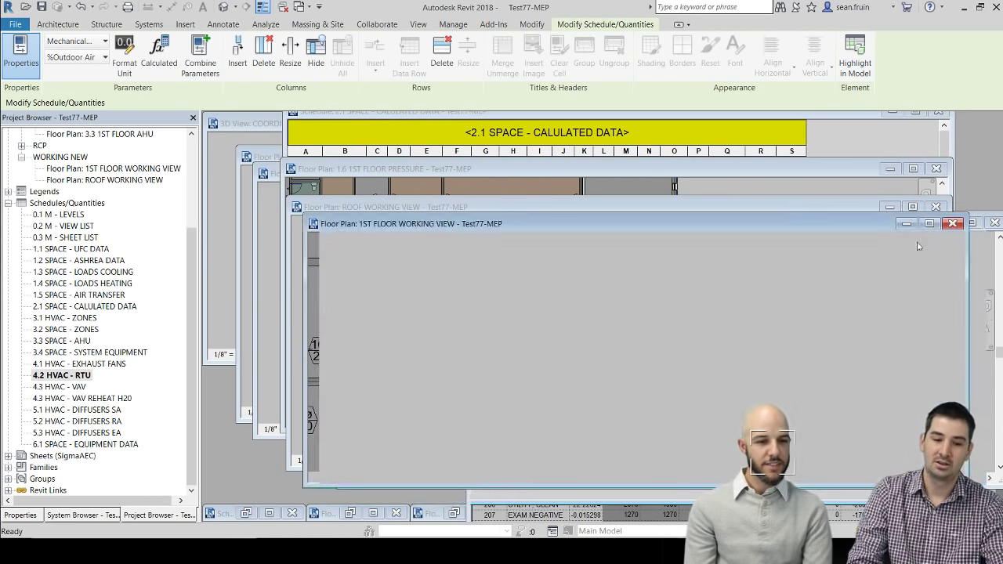
Switch to Dynamo, rerun the air balance calculations graph, and return to the Revit floor plan
left_click(654, 412)
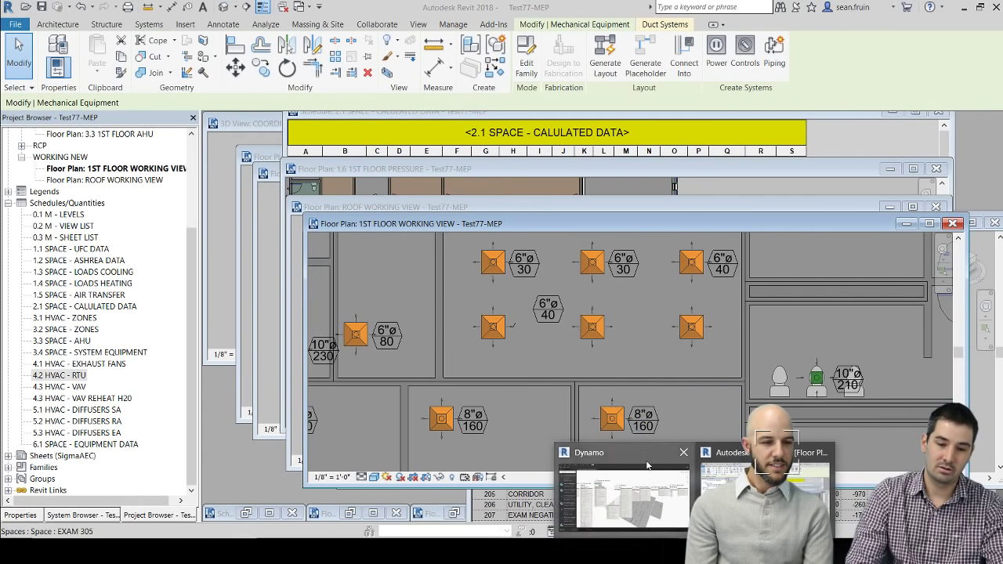
left_click(624, 487)
left_click(137, 524)
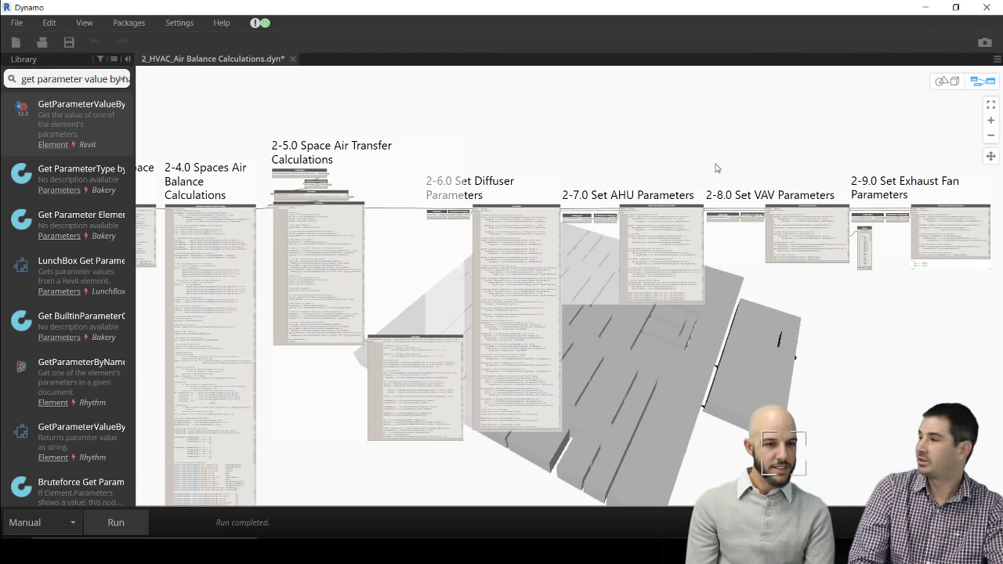
left_click(925, 7)
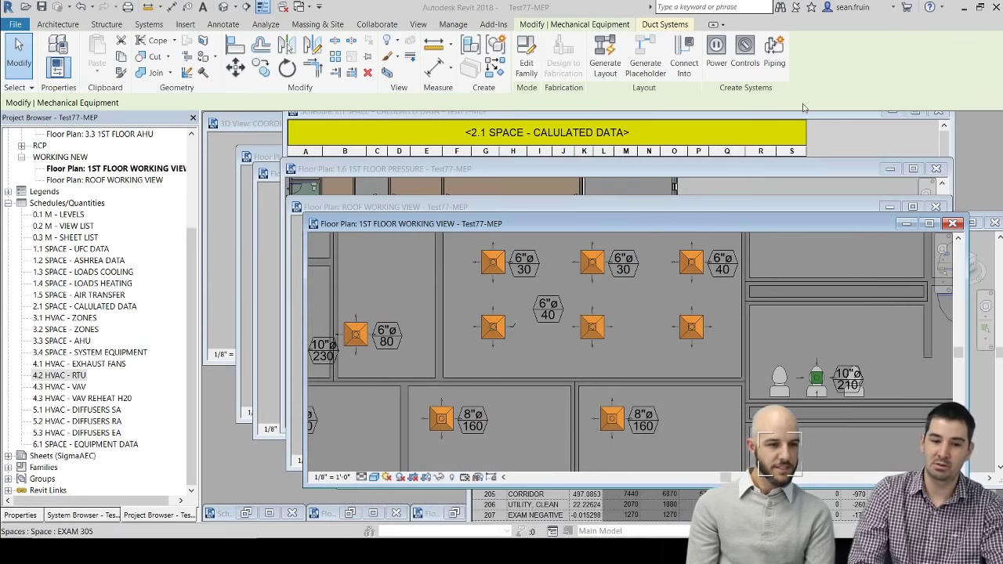
Examine the diffuser size and airflow tags across the rooms of the 1ST FLOOR WORKING VIEW
scroll(558, 338, "down", 3)
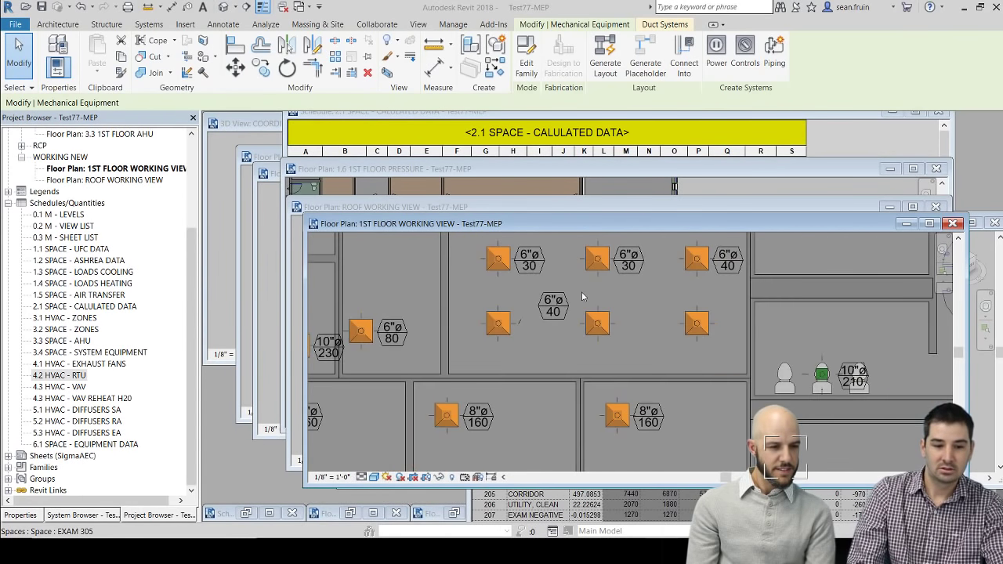
scroll(623, 301, "down", 3)
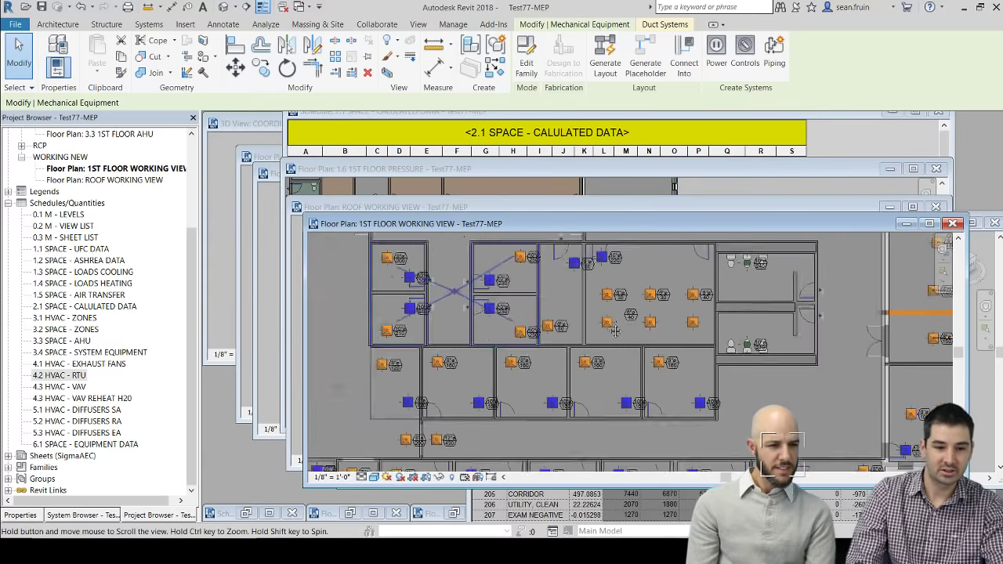
scroll(623, 301, "up", 5)
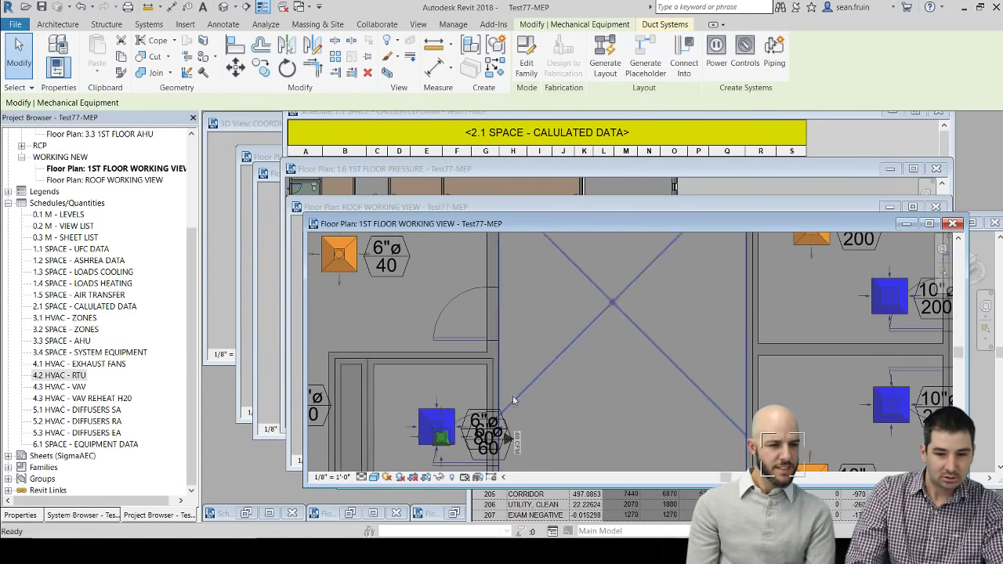
scroll(816, 315, "down", 3)
scroll(555, 376, "up", 4)
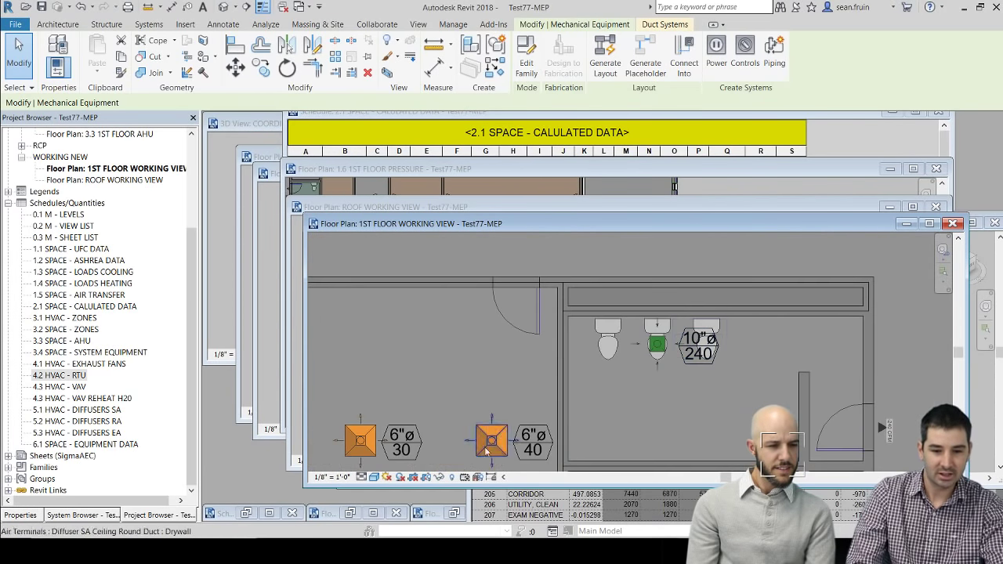
scroll(556, 376, "down", 3)
scroll(698, 332, "up", 3)
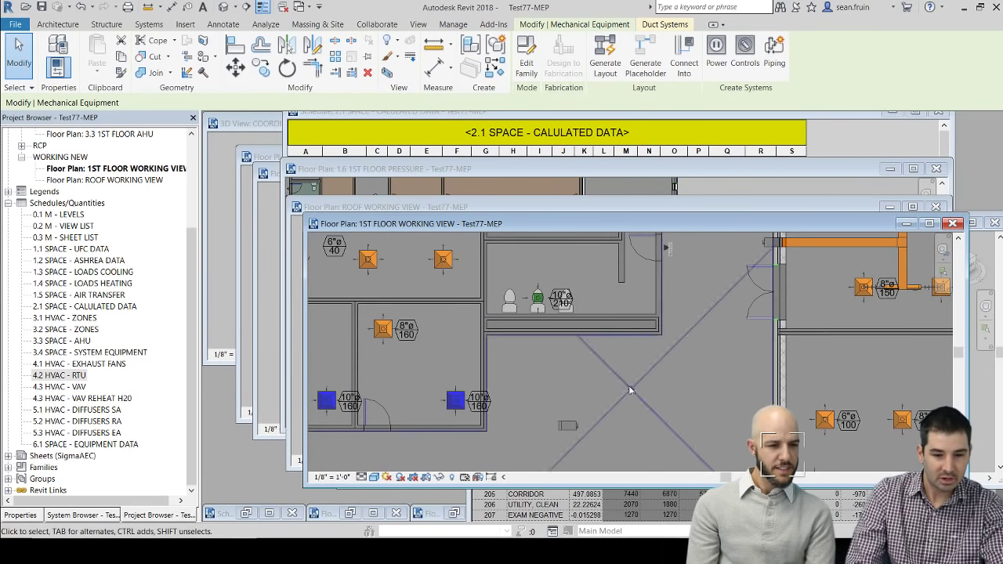
scroll(698, 331, "up", 2)
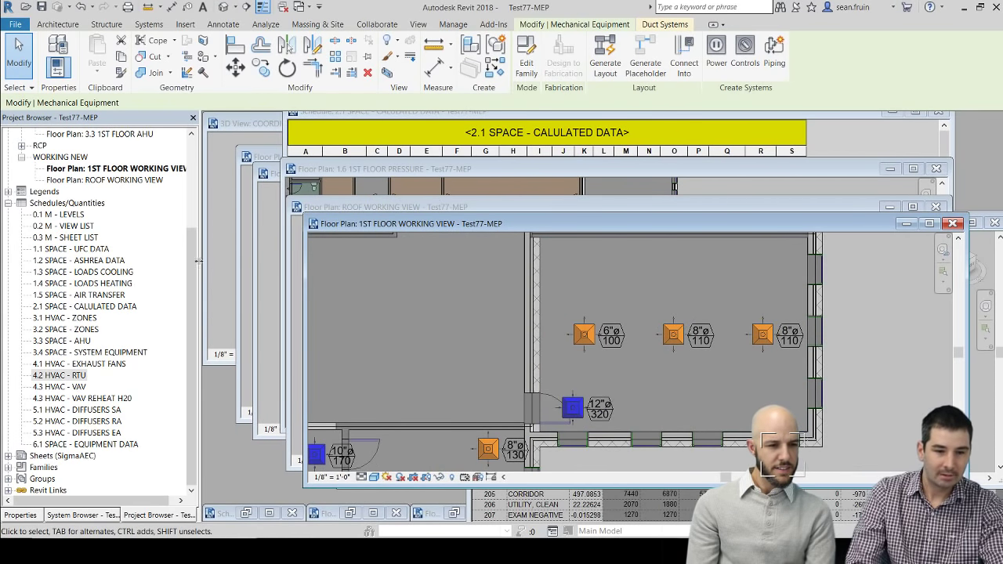
Reopen the 4.2 HVAC - RTU schedule and set the %Outdoor Air of RTU 02 to 0.25
left_click(635, 497)
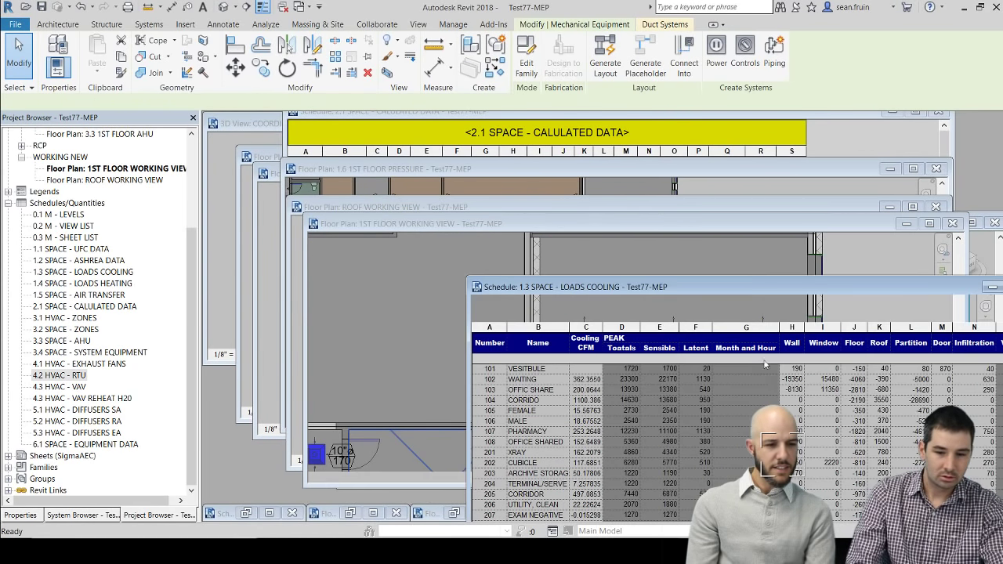
double_click(78, 377)
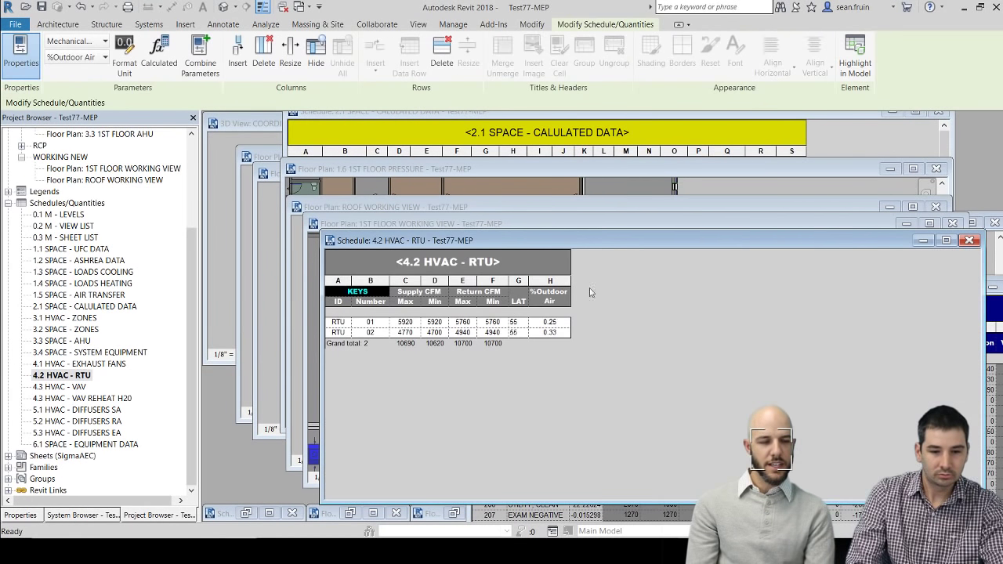
left_click(564, 332)
double_click(564, 332)
type("0.25")
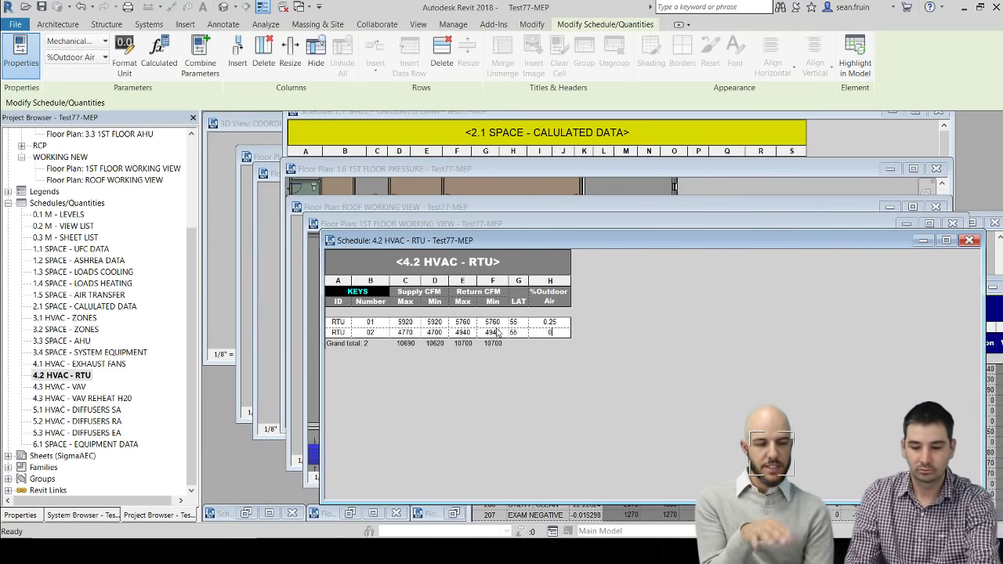
key("Return")
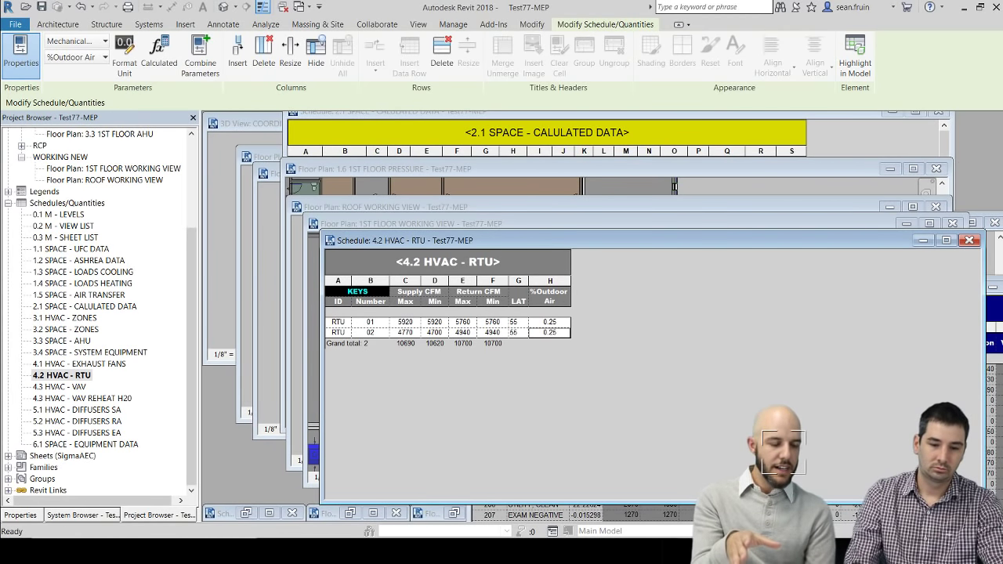
Rerun the air balance graph in Dynamo with the new outdoor air value, and switch to the PowerPoint presentation
left_click(666, 483)
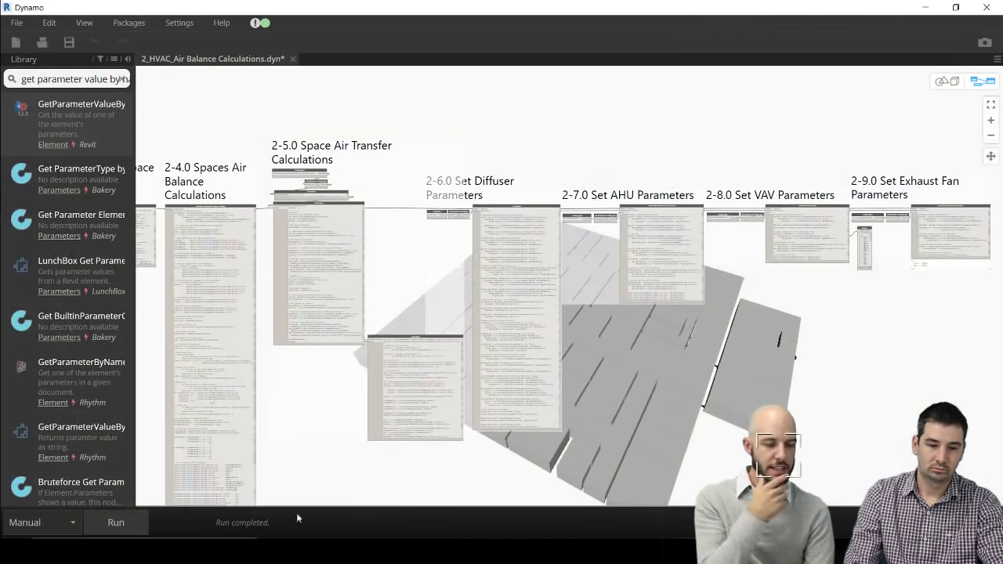
left_click(116, 522)
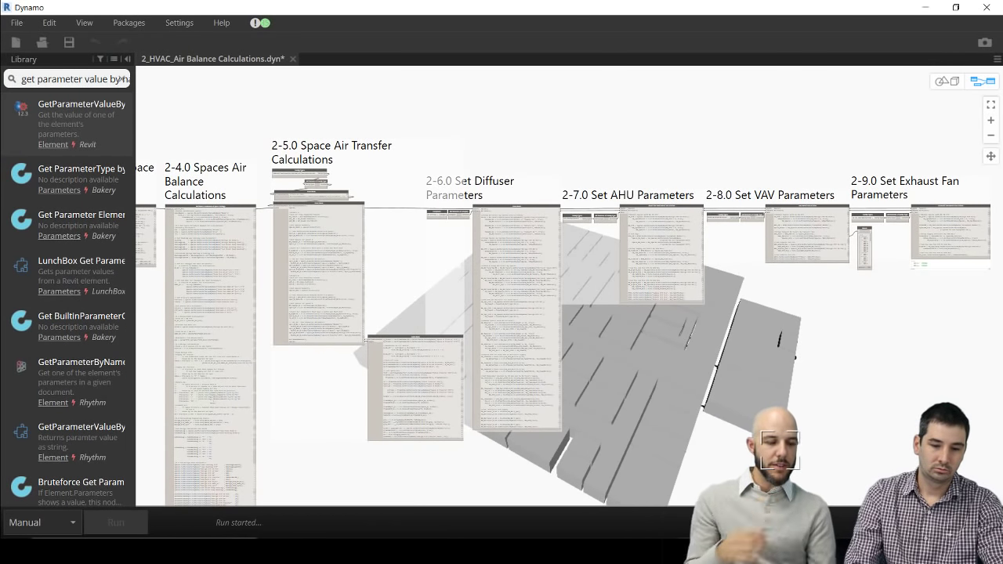
left_click(811, 525)
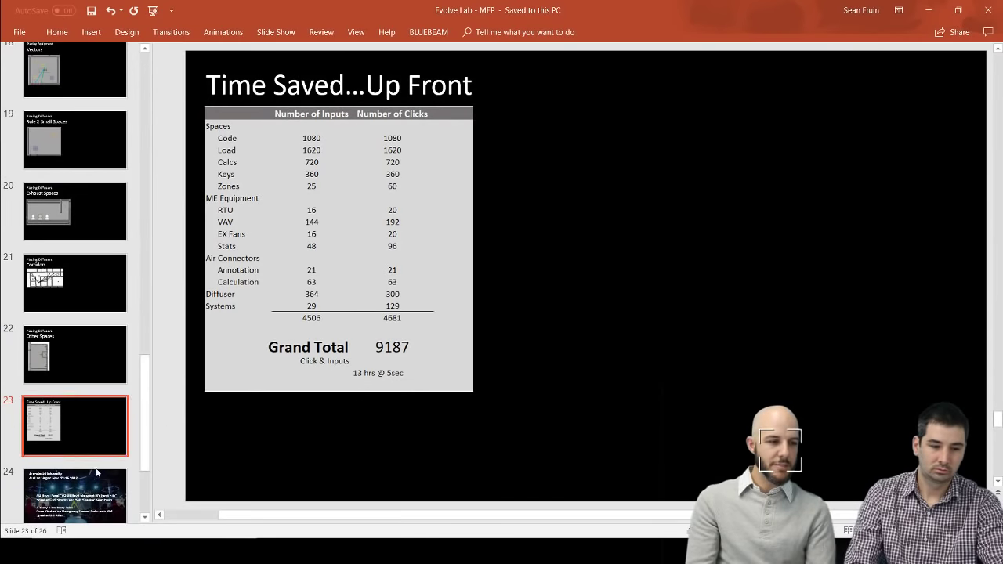